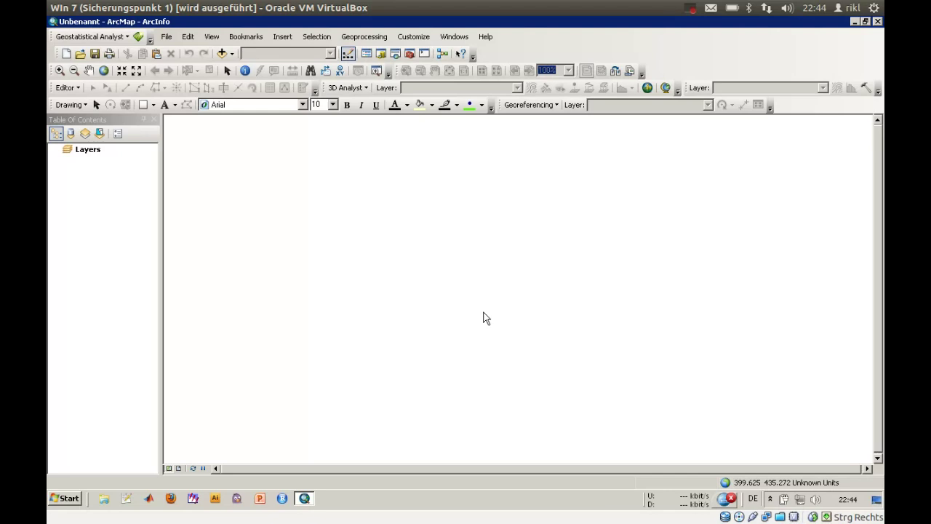
Step: Add the scanned map Berlin_10000.tif to the empty map document
left_click(223, 54)
left_click(364, 192)
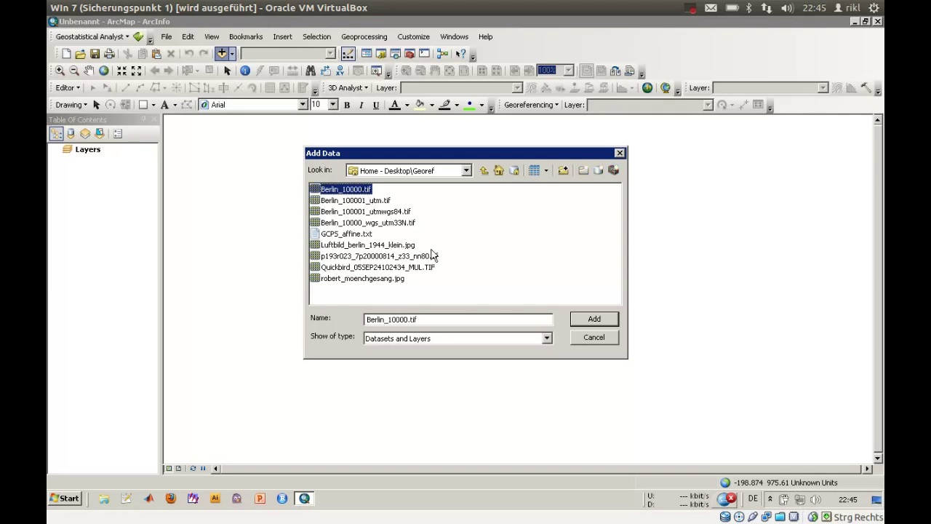
left_click(591, 319)
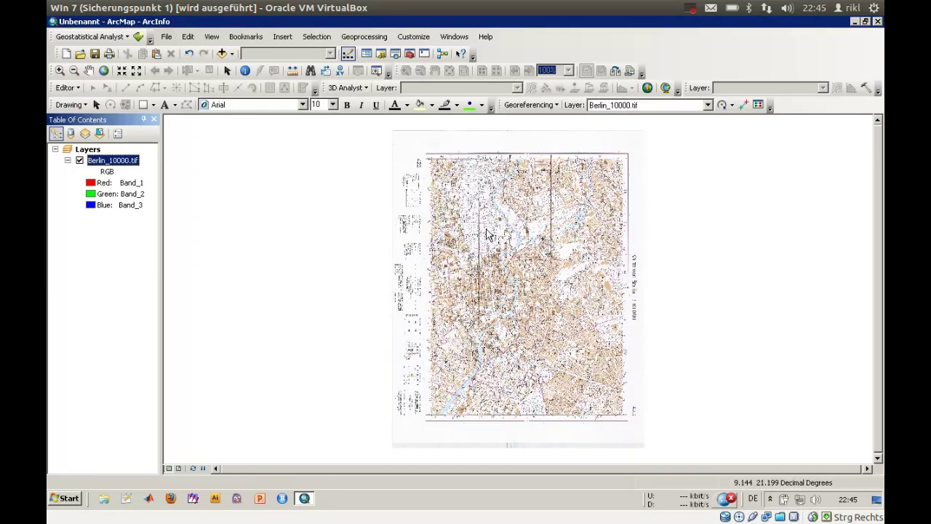
Step: Examine the UTM coordinate and geodetic reference notes in the margin of the scanned map
left_click(60, 70)
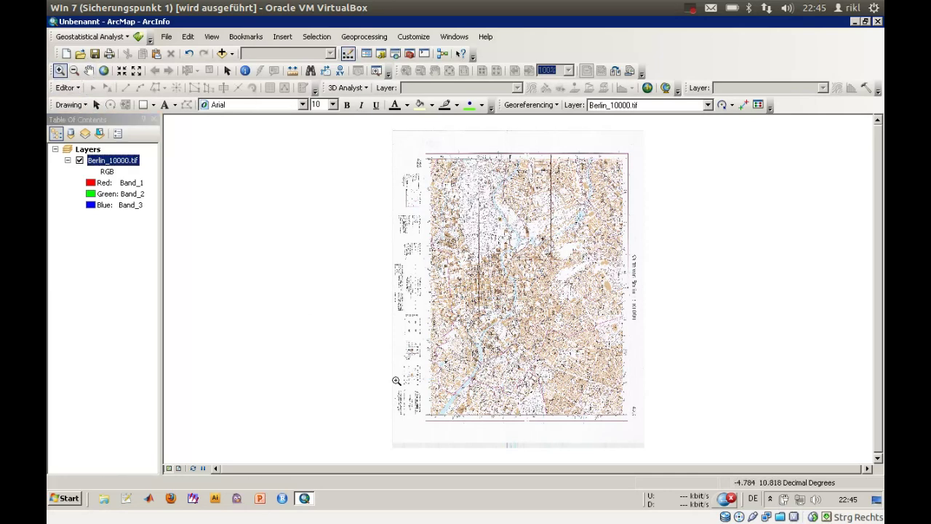
left_click_drag(386, 200, 451, 259)
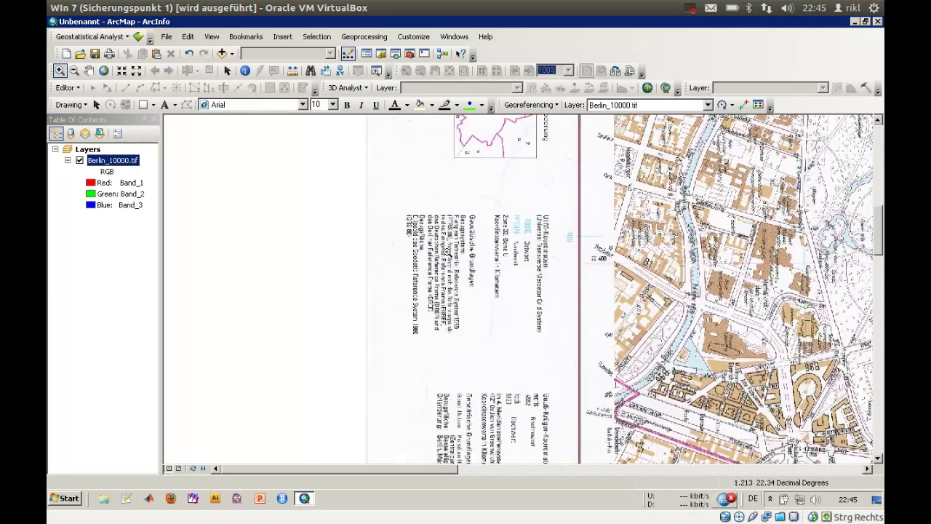
left_click_drag(470, 197, 603, 318)
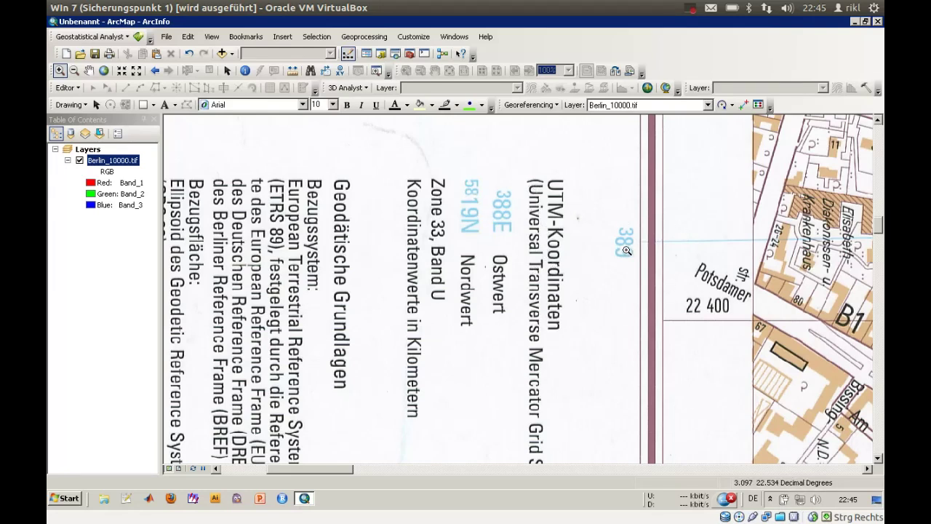
left_click(84, 149)
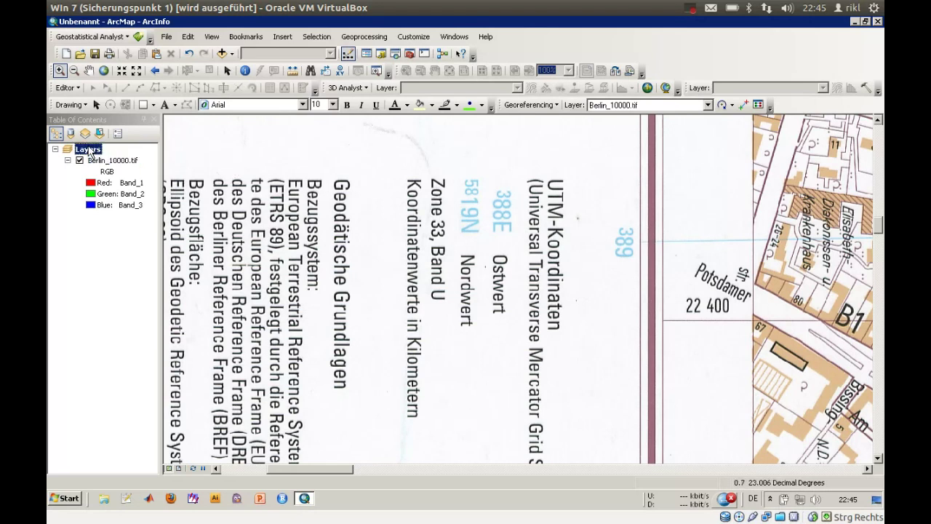
right_click(90, 150)
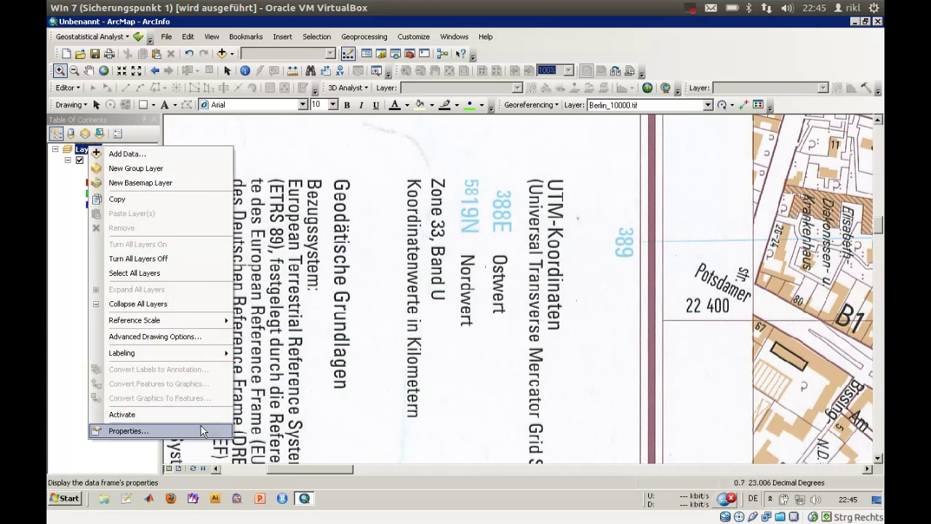
left_click(204, 431)
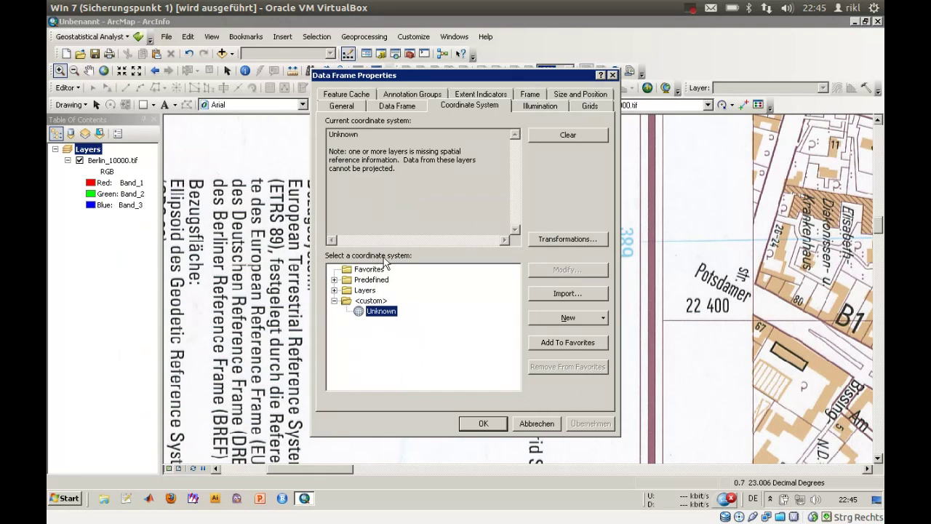
left_click(519, 426)
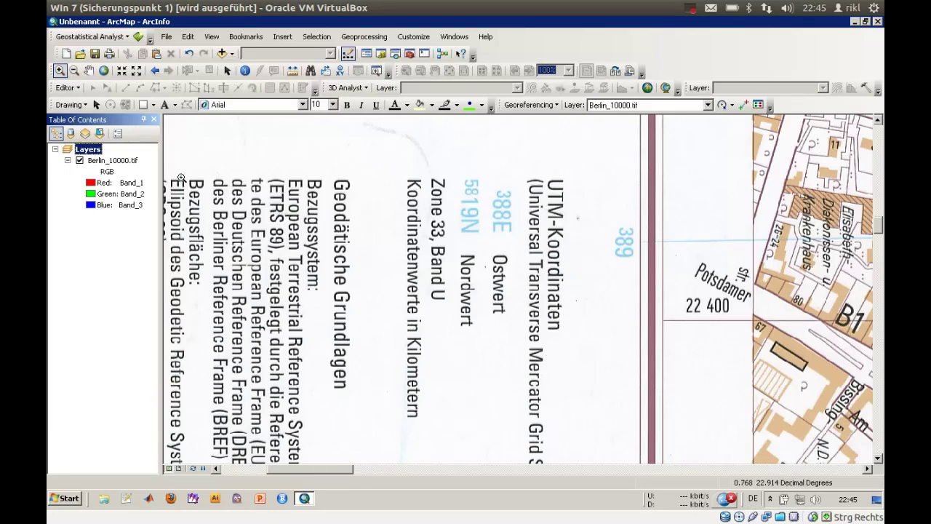
Step: Set the data frame's coordinate system to the predefined projected system WGS 1984 UTM Zone 33N
right_click(100, 149)
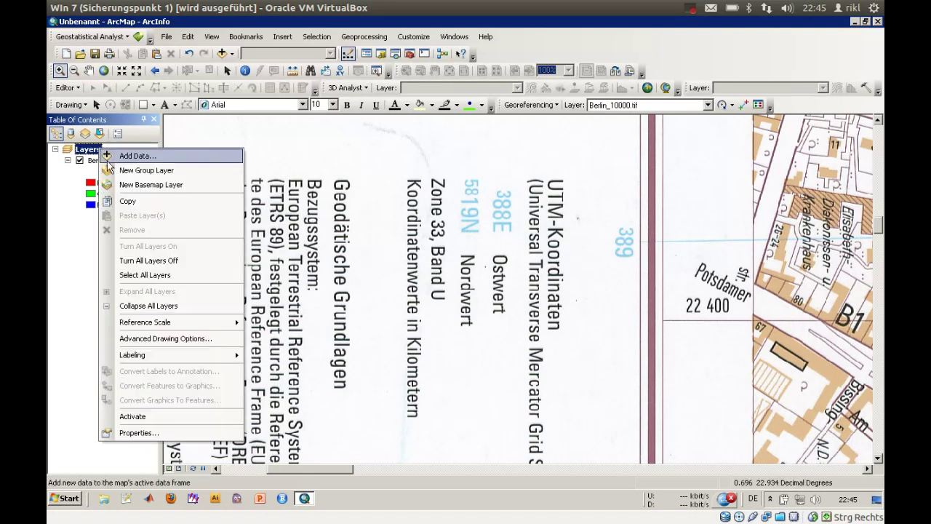
left_click(184, 433)
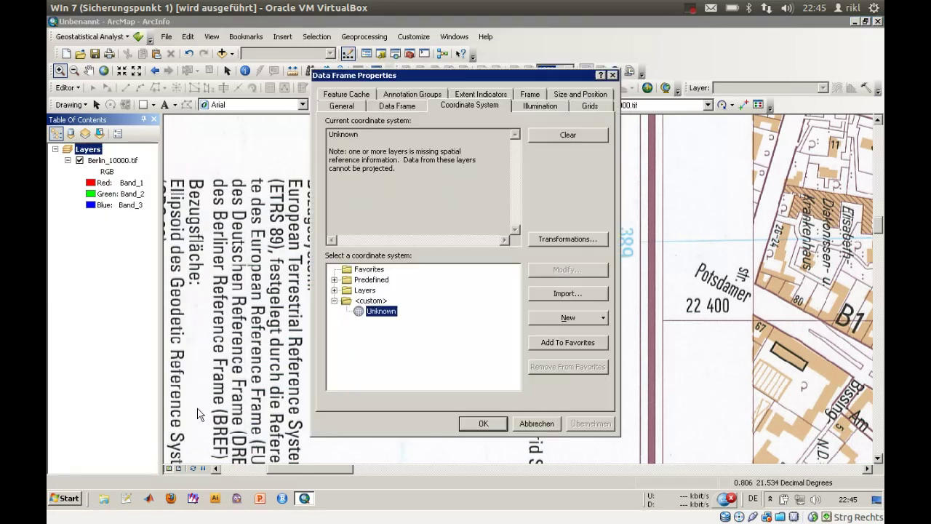
left_click(335, 280)
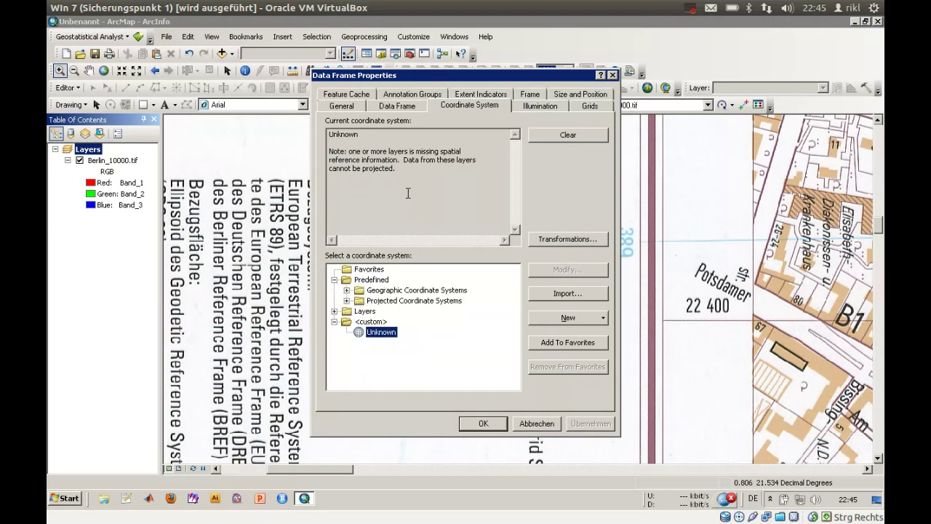
left_click(347, 300)
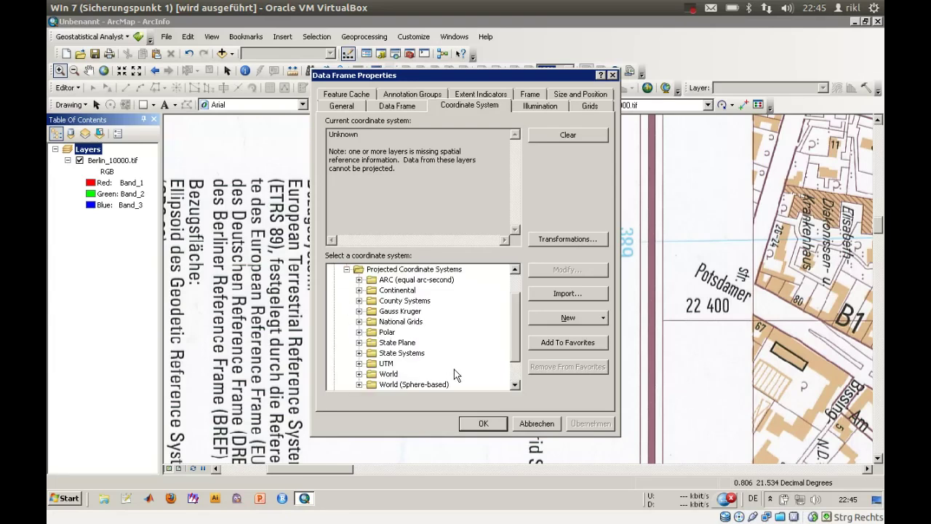
scroll(454, 369, "down", 1)
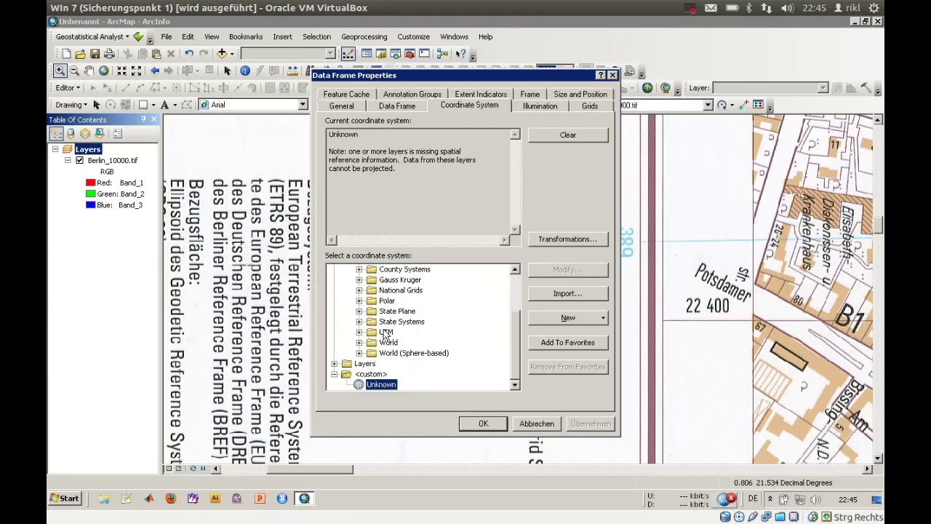
left_click(359, 332)
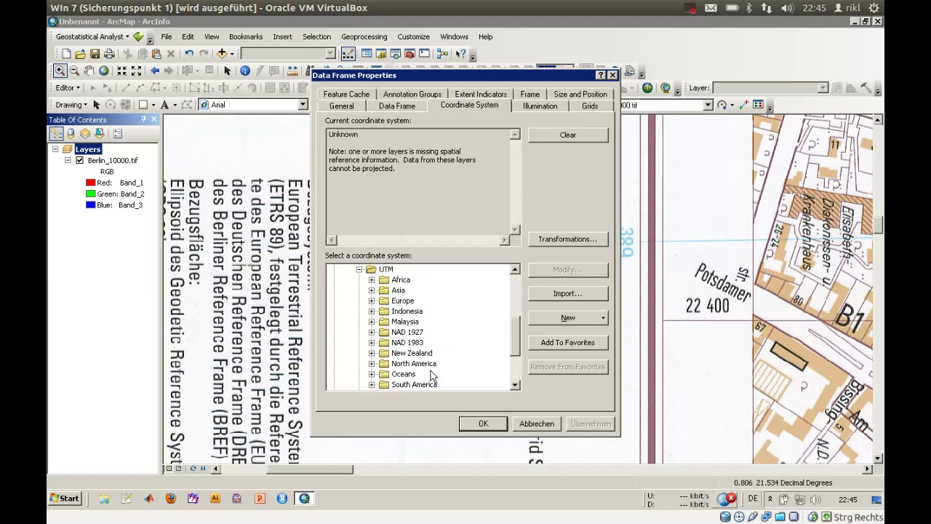
scroll(431, 370, "down", 2)
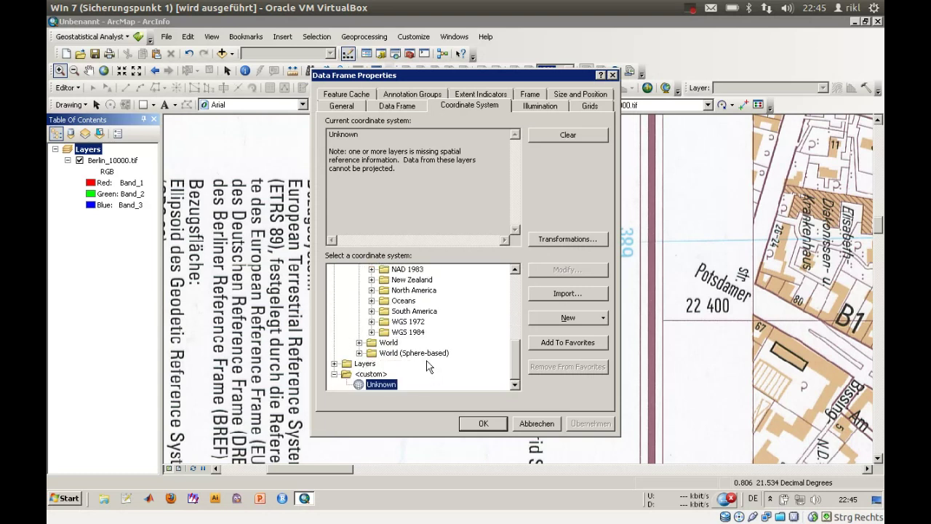
double_click(412, 332)
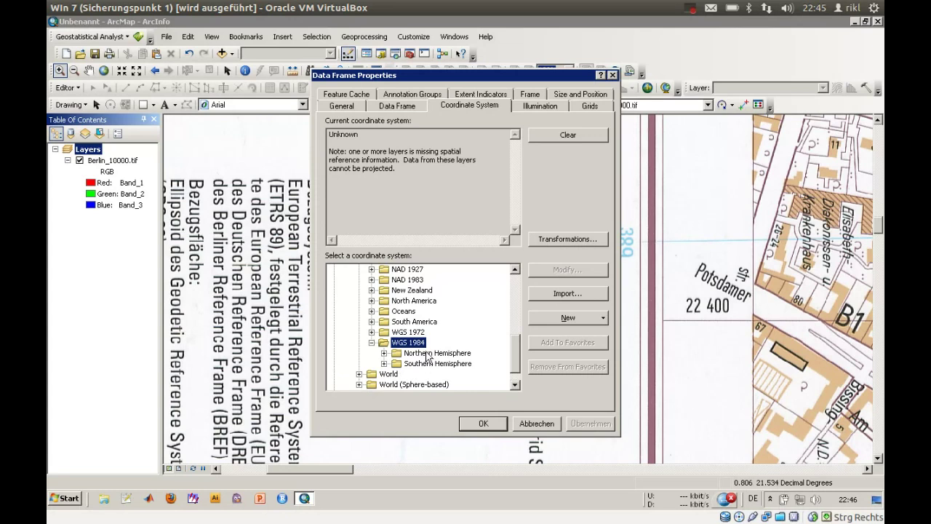
double_click(428, 352)
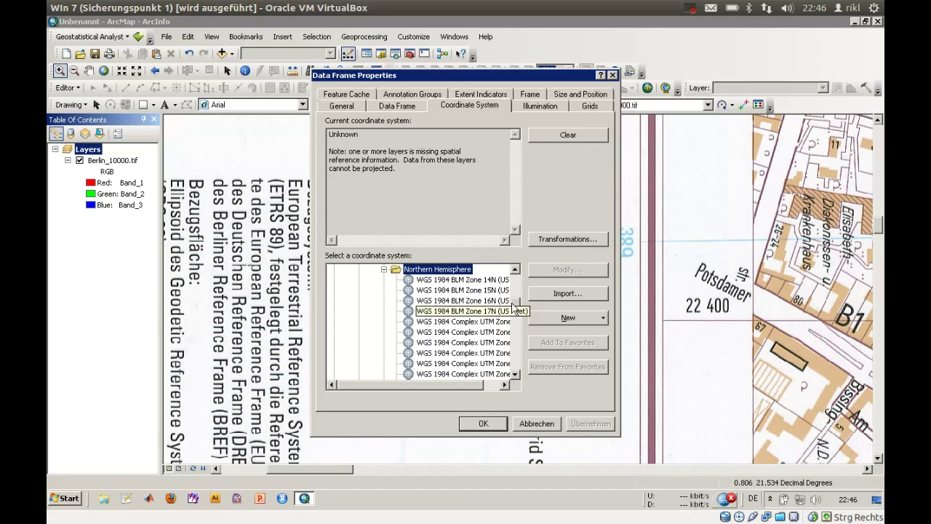
left_click_drag(513, 308, 515, 333)
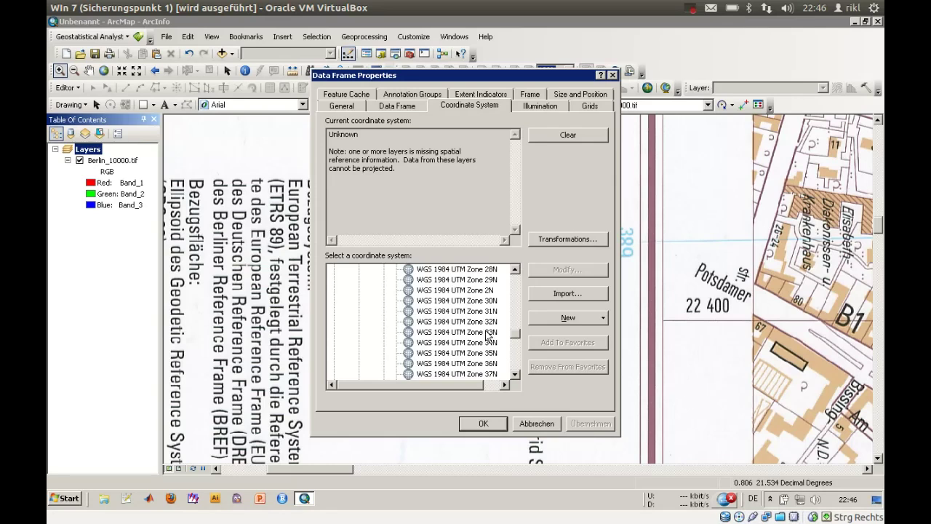
left_click(487, 333)
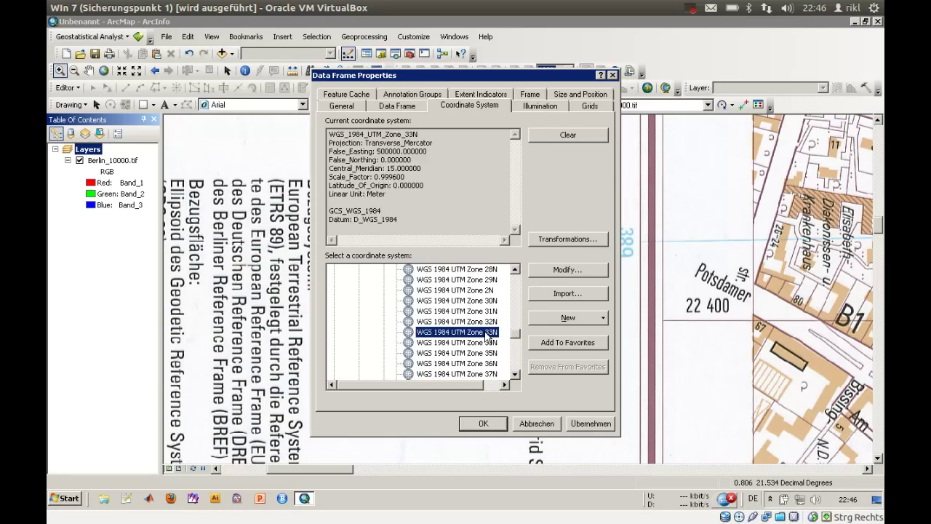
left_click(486, 422)
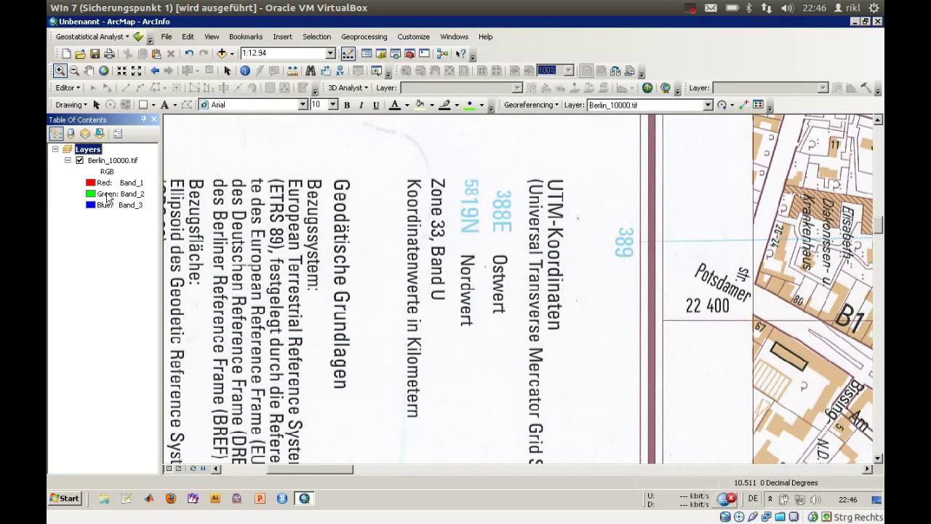
Step: Check the spatial reference in the source properties of the Berlin_10000.tif layer
right_click(115, 161)
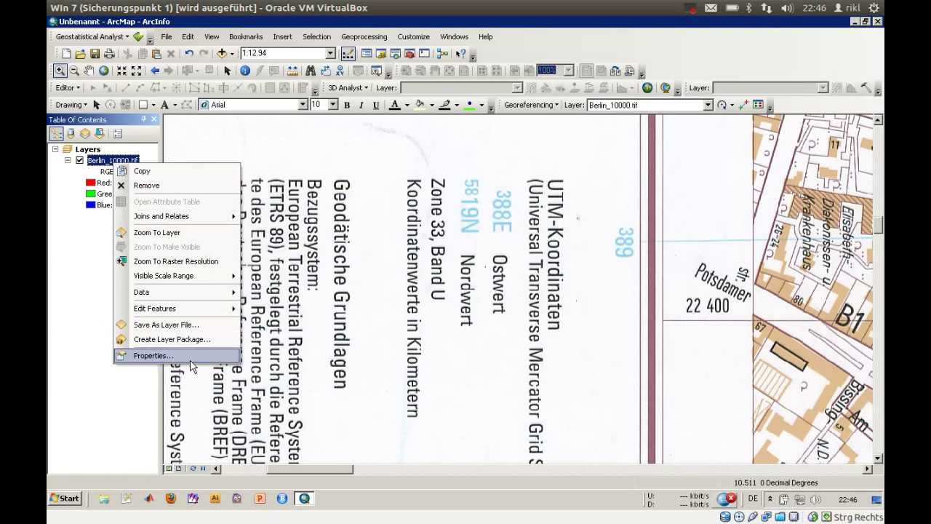
left_click(154, 355)
left_click(315, 129)
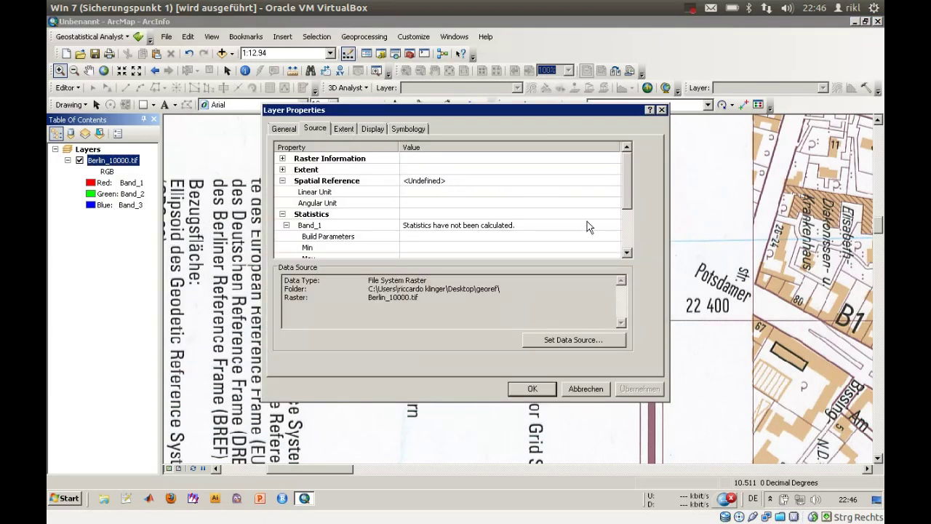
left_click(533, 389)
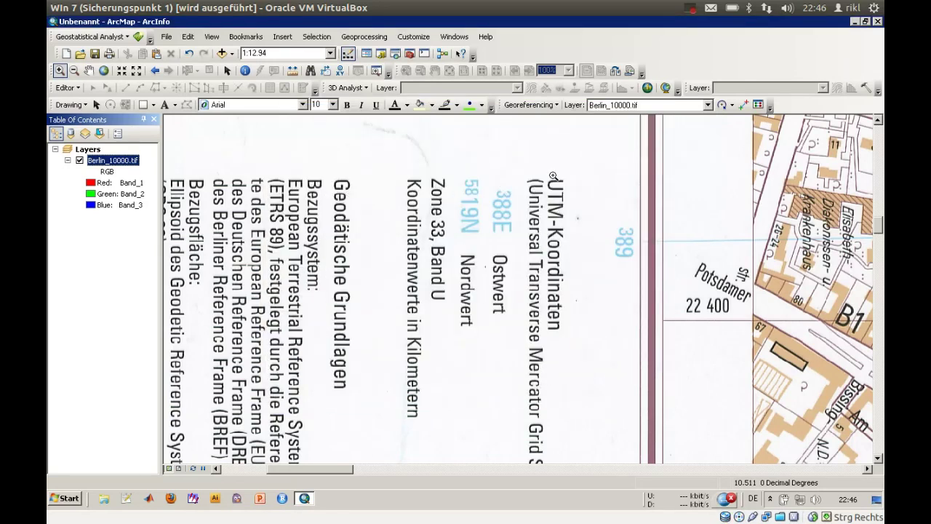
Step: Rotate the Berlin_10000.tif raster 90 degrees to the left with the georeferencing tools so the map stands upright
left_click(553, 104)
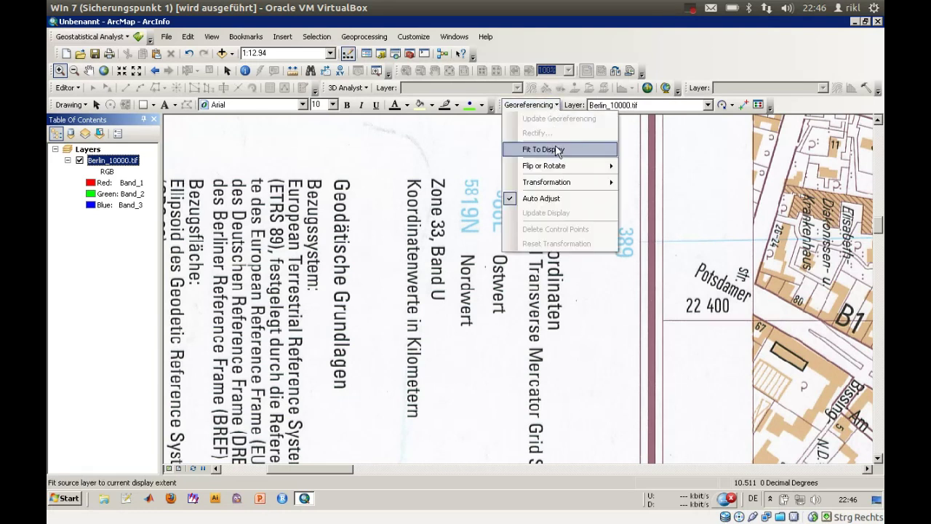
left_click(557, 105)
left_click(557, 105)
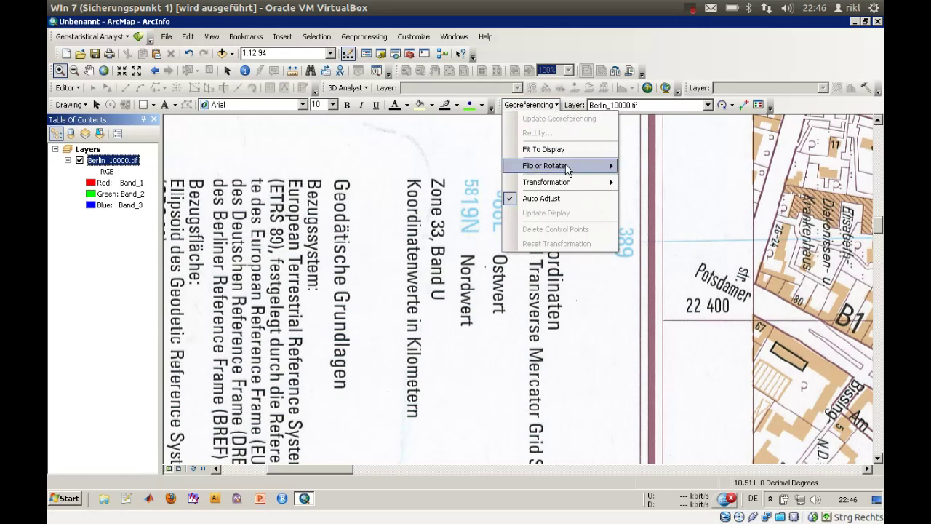
mouse_move(568, 170)
left_click(665, 185)
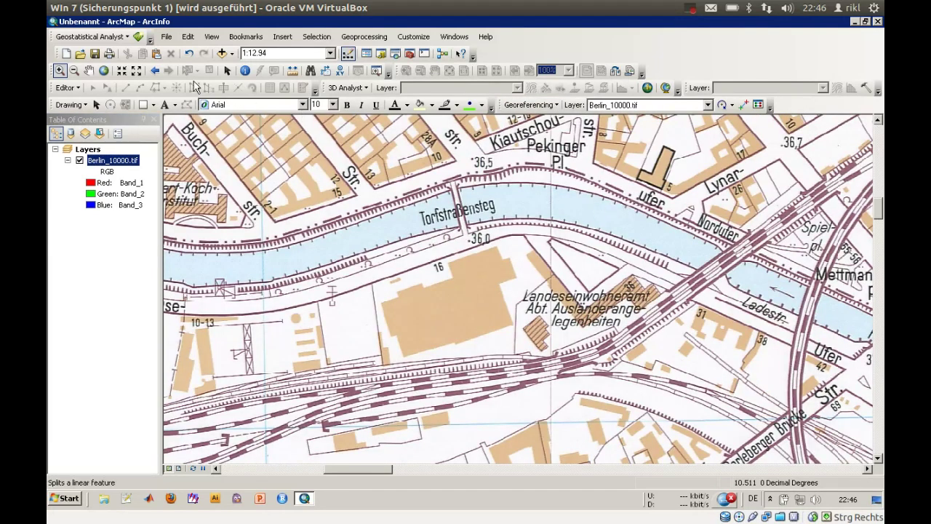
Step: Examine the rotated map's blue UTM grid labels along its western margin, from the title edge to the legend
left_click(74, 70)
left_click_drag(404, 227, 693, 394)
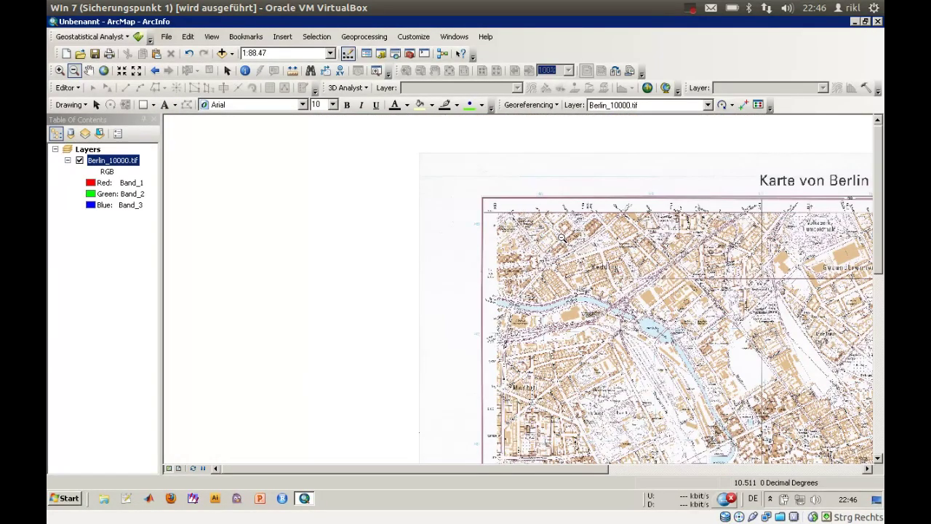
left_click_drag(878, 263, 879, 342)
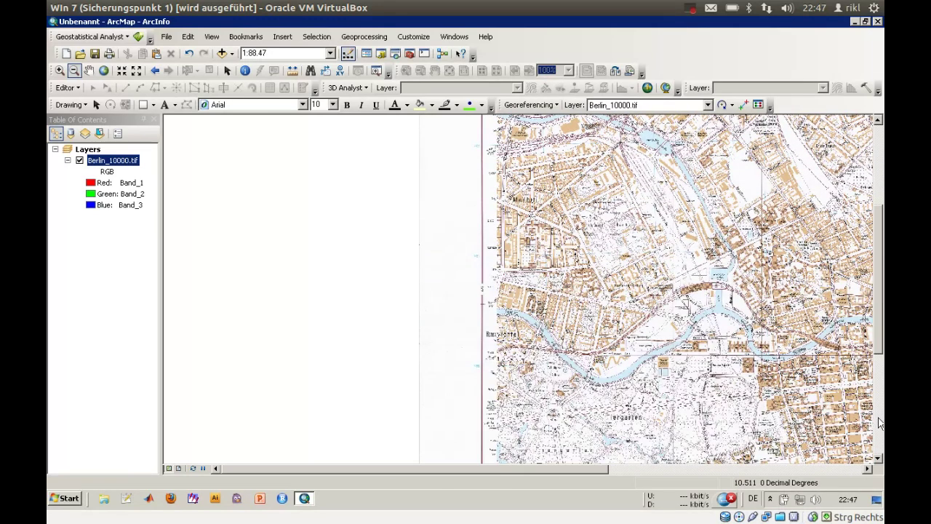
left_click(878, 419)
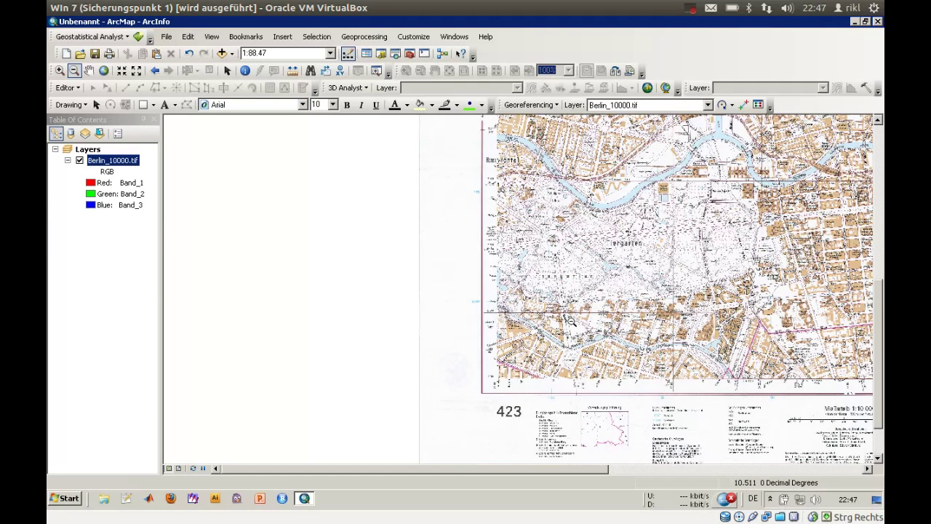
left_click_drag(879, 391, 879, 277)
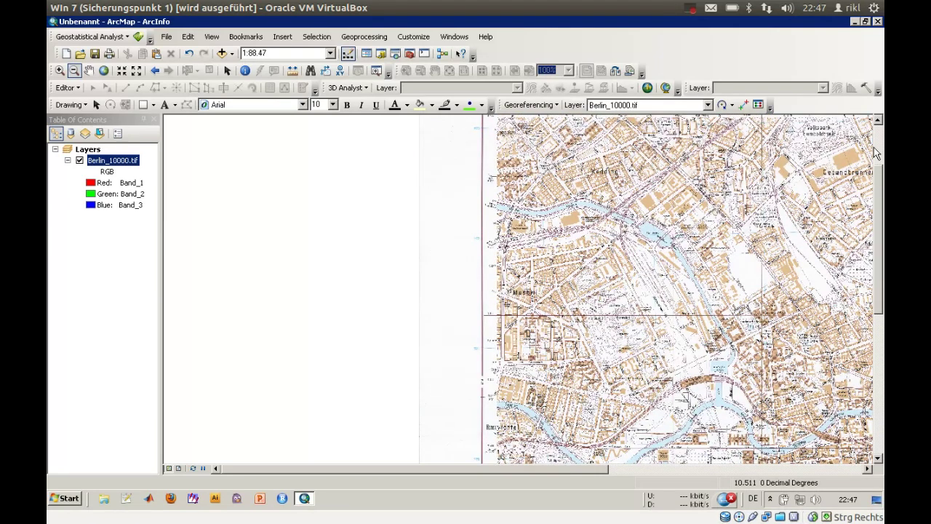
left_click(880, 151)
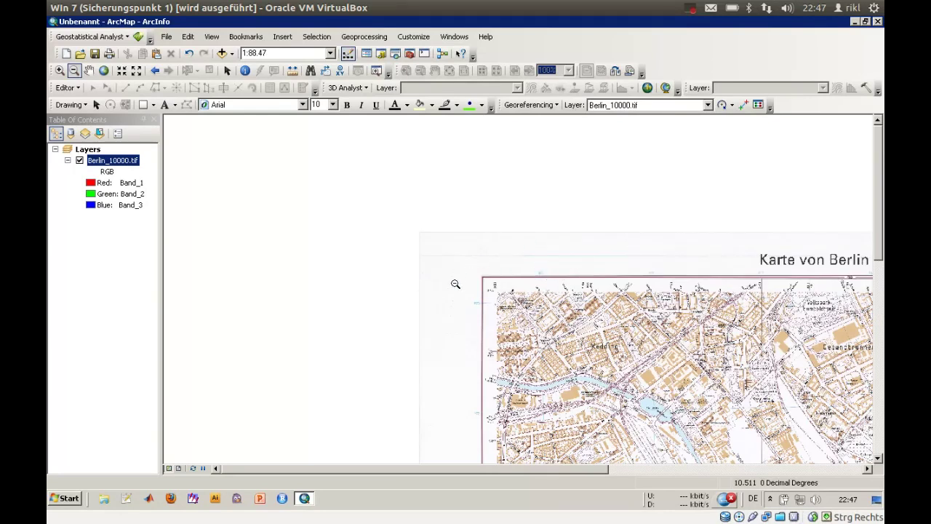
Step: Place the first control point at the crossing of UTM grid lines 388 and 5823 in the map's northwest corner
left_click(60, 70)
left_click_drag(445, 254, 633, 344)
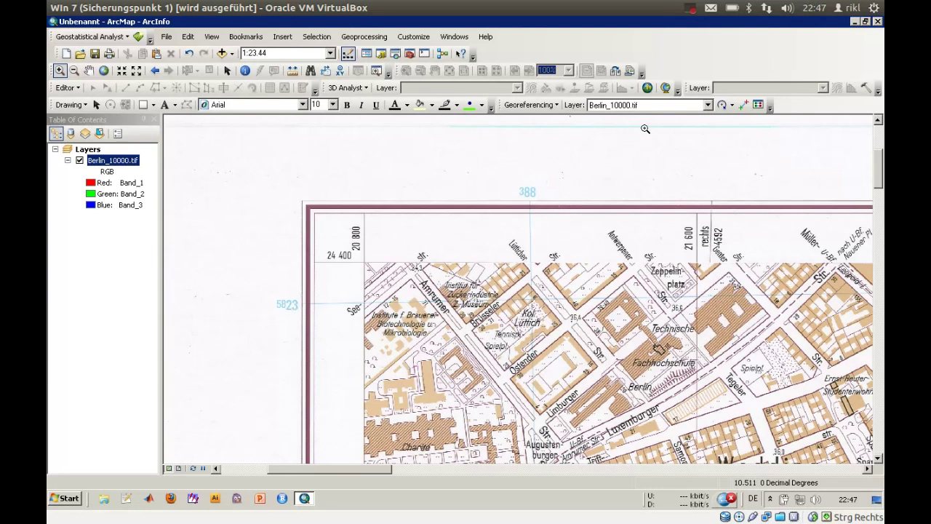
left_click(743, 107)
left_click_drag(518, 284, 547, 298)
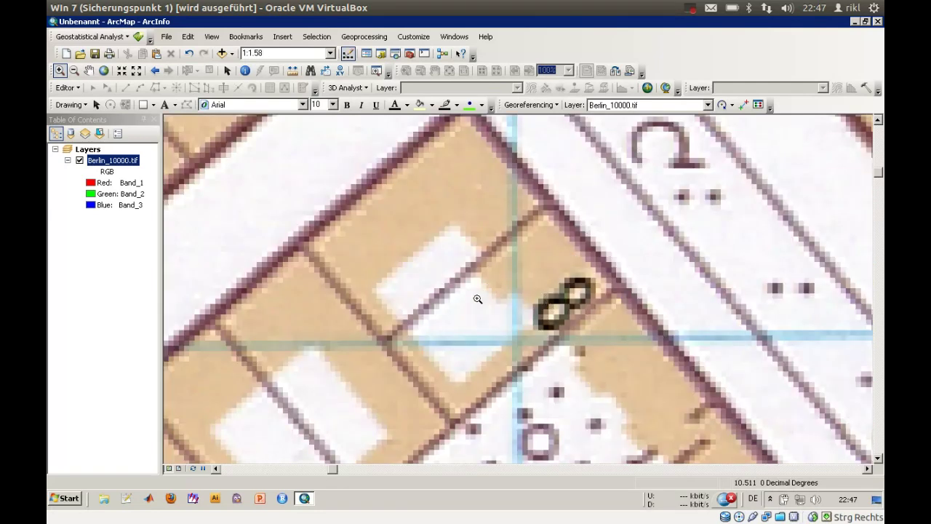
left_click_drag(477, 299, 588, 381)
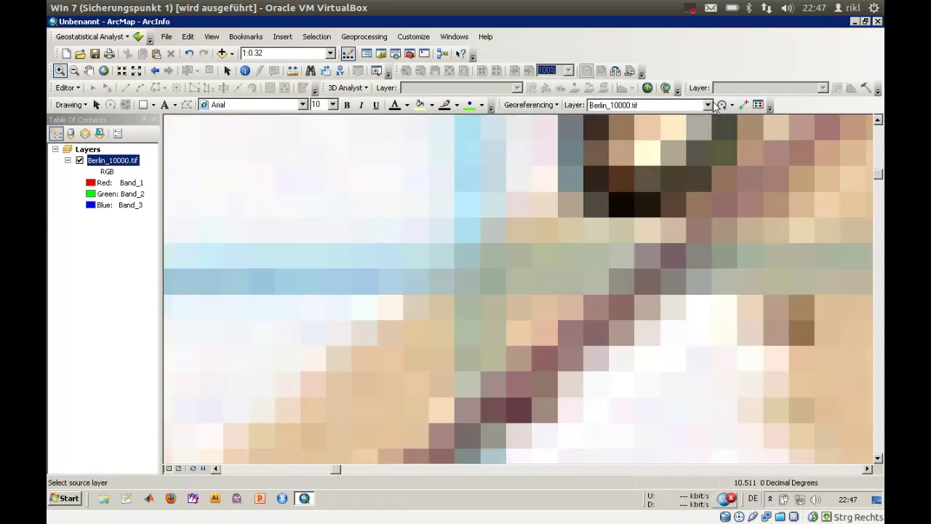
left_click(743, 105)
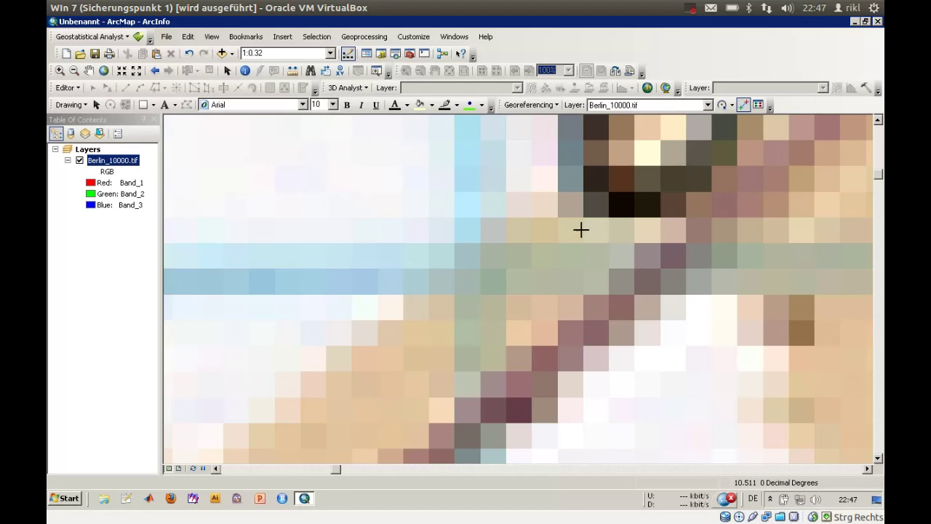
left_click(480, 269)
left_click(501, 279)
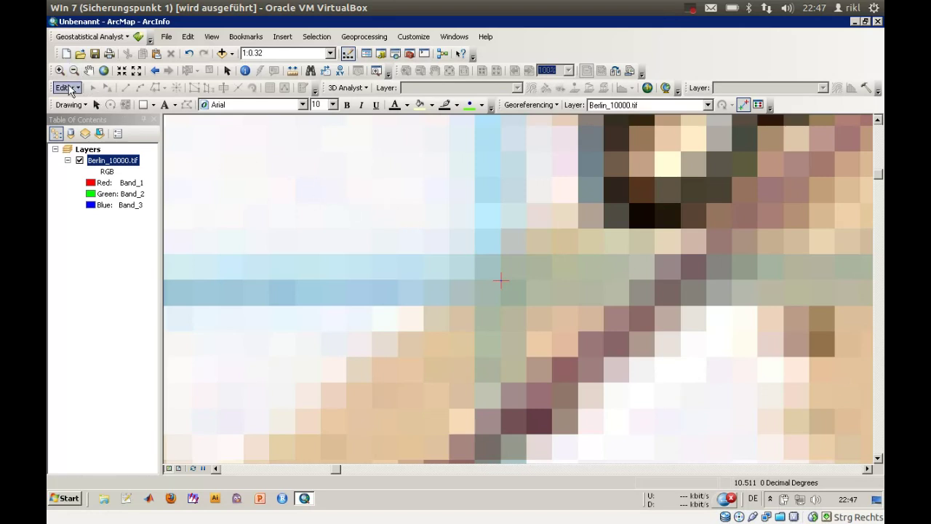
Step: Set the first control point's X Map coordinate to 388000 in the link table
left_click(154, 71)
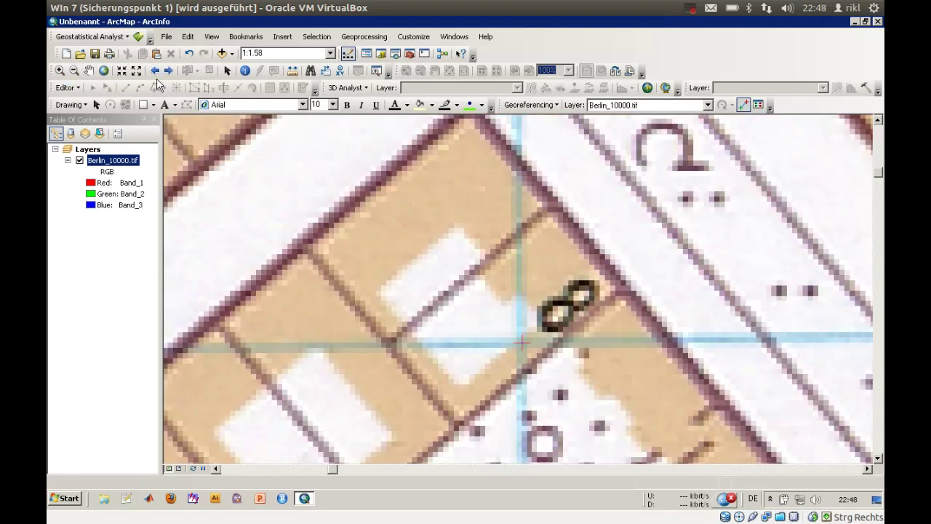
left_click(155, 69)
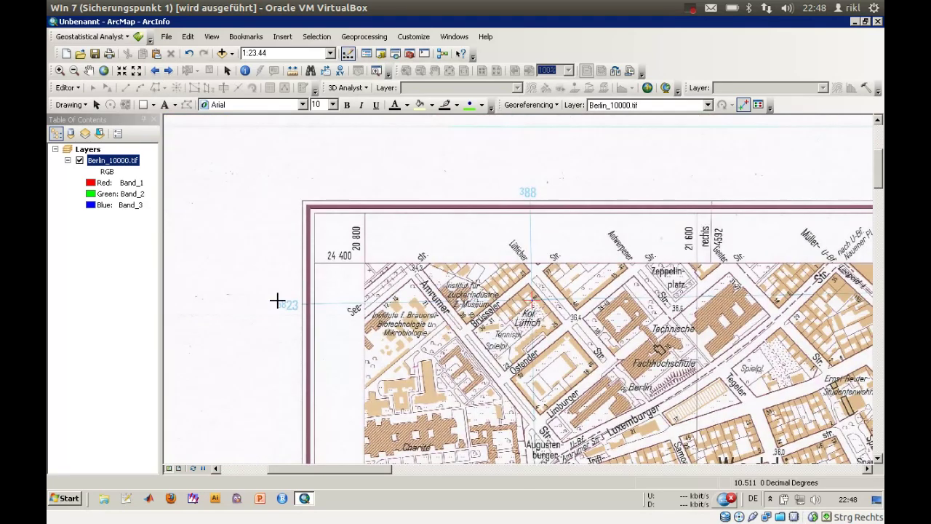
left_click(757, 106)
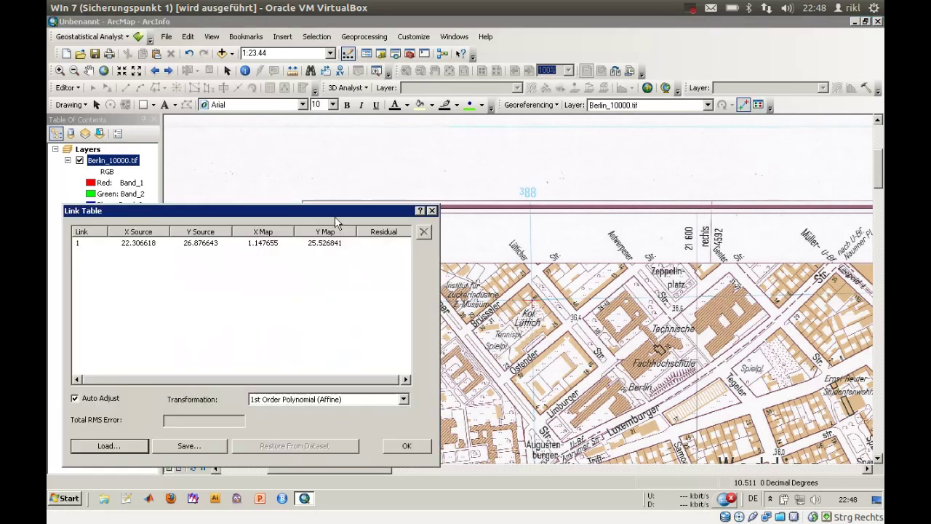
left_click_drag(330, 191, 325, 134)
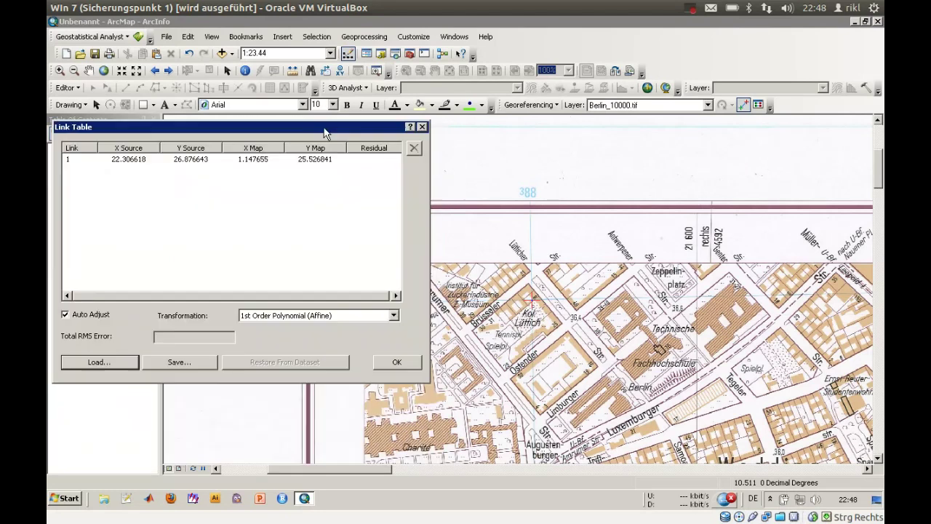
left_click(250, 163)
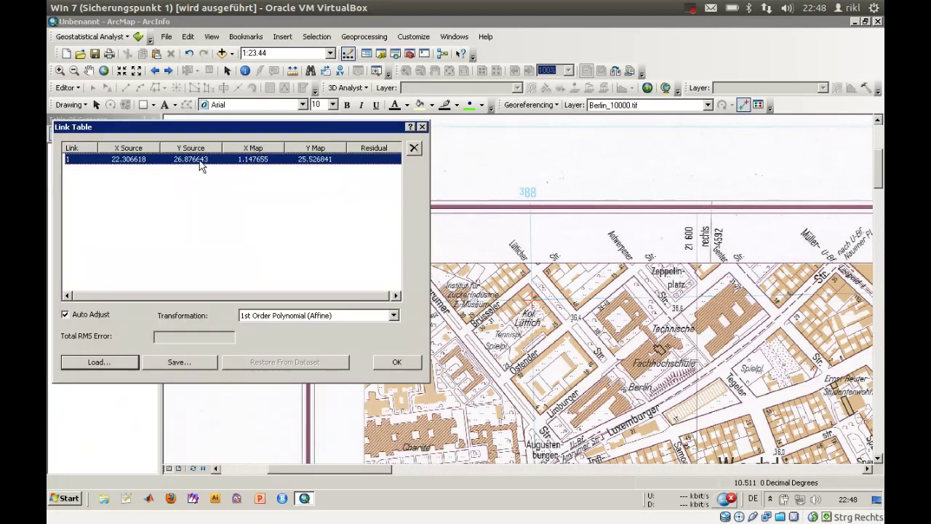
left_click_drag(259, 129, 328, 253)
double_click(325, 290)
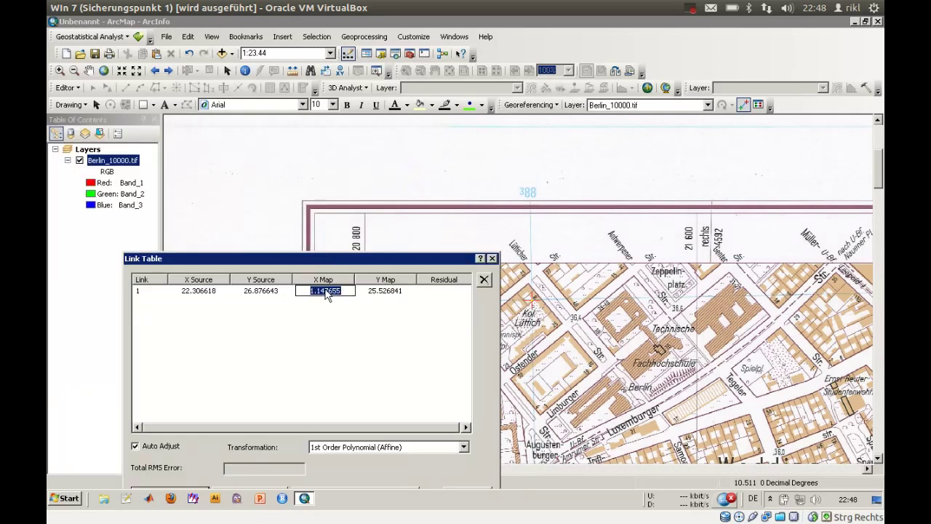
type("1")
type("000")
left_click_drag(325, 292, 339, 293)
left_click(393, 293)
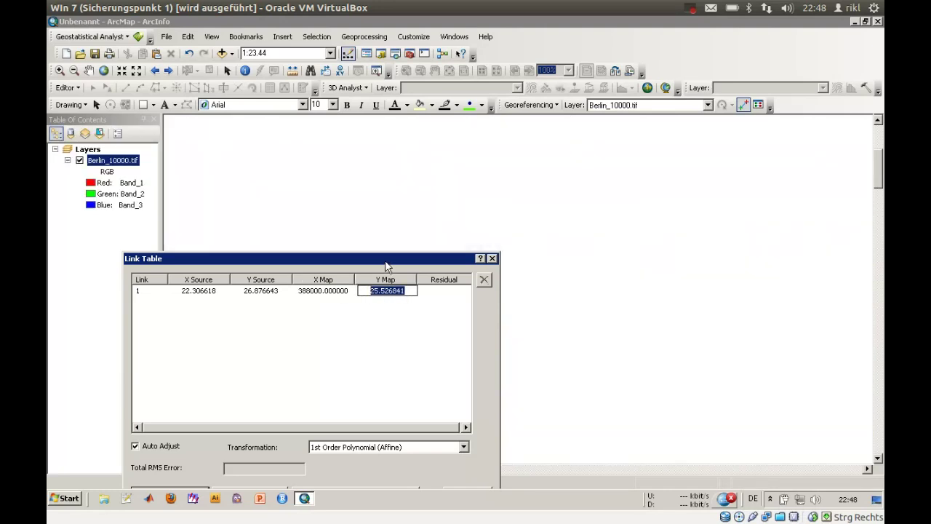
left_click_drag(386, 266, 446, 296)
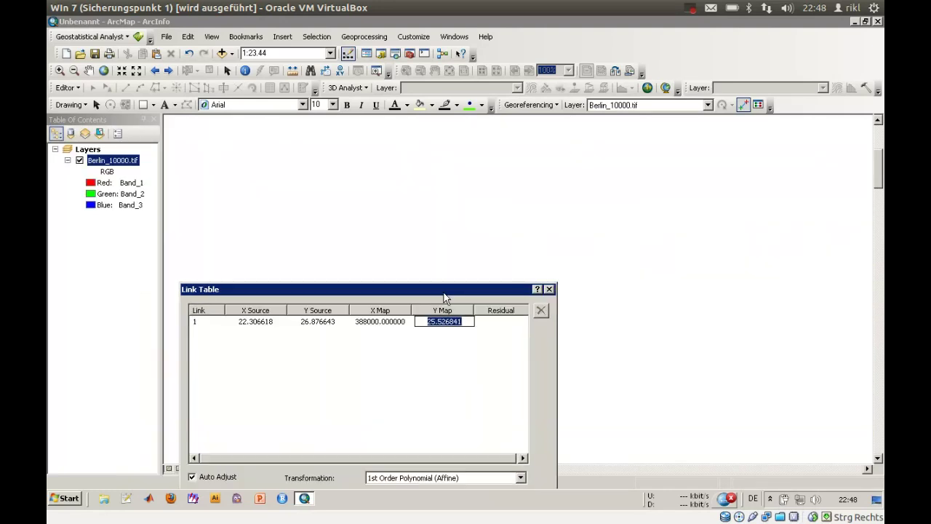
Step: Turn off Auto Adjust for georeferencing and zoom to the Berlin_10000.tif layer
left_click(555, 102)
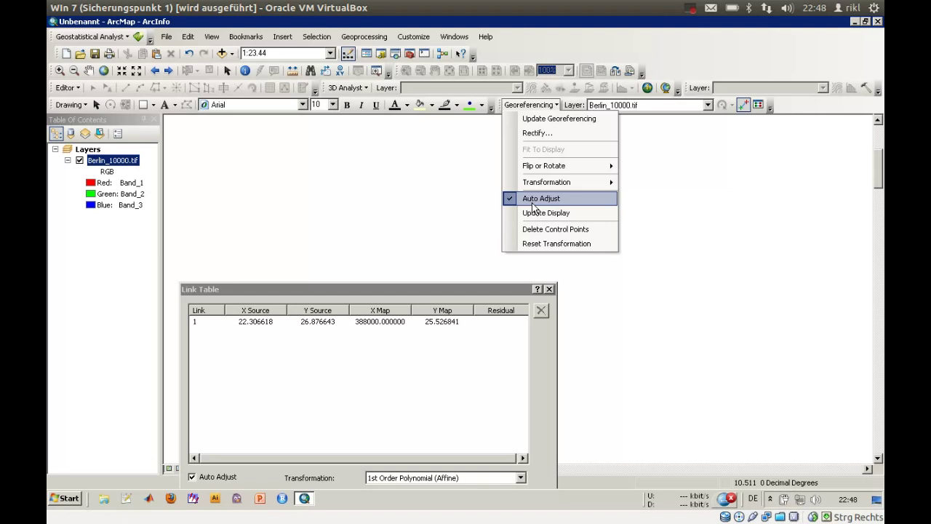
left_click(535, 199)
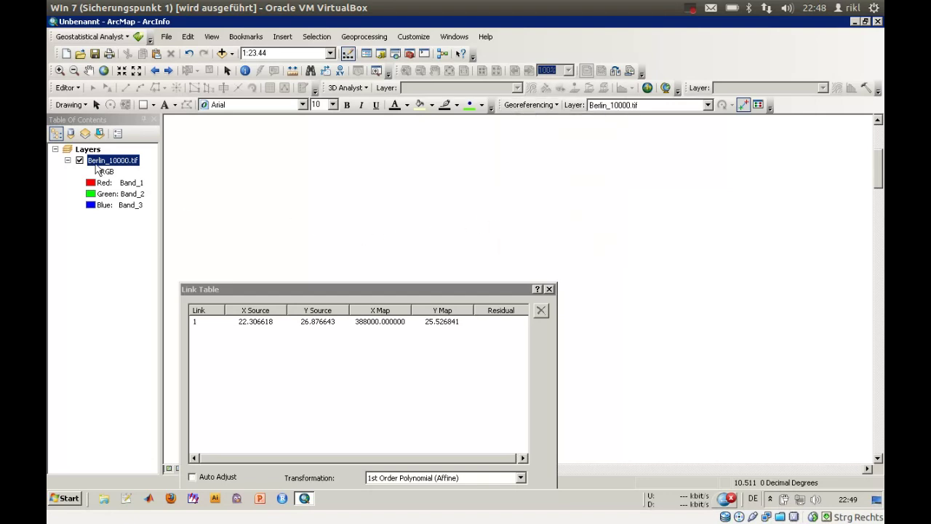
right_click(98, 152)
right_click(94, 159)
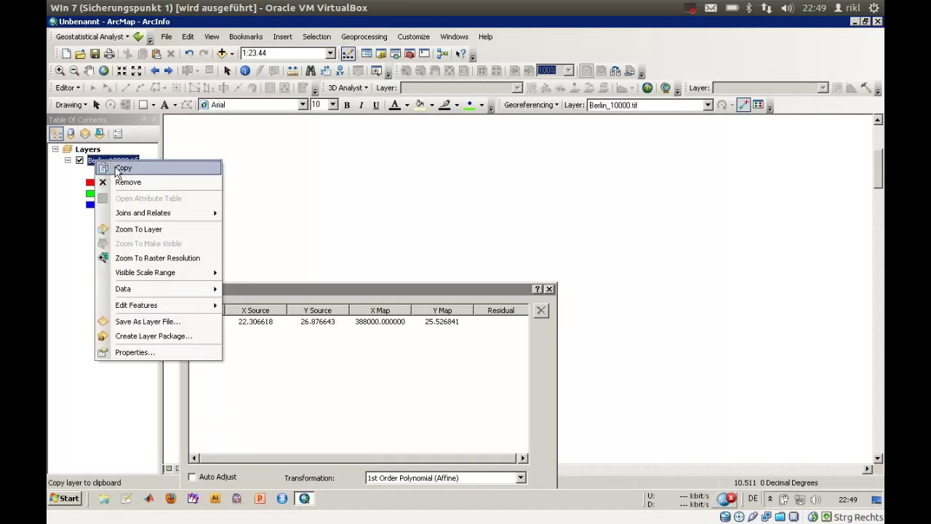
left_click(146, 229)
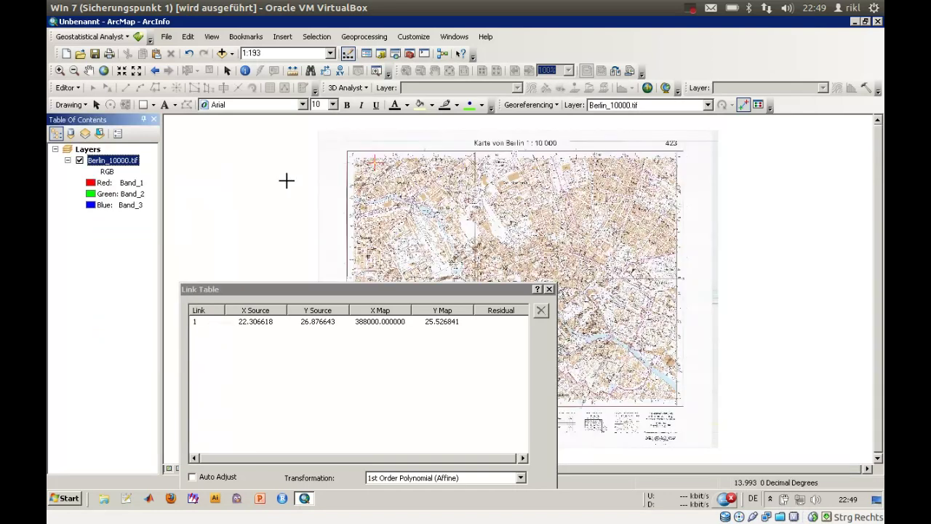
left_click(529, 105)
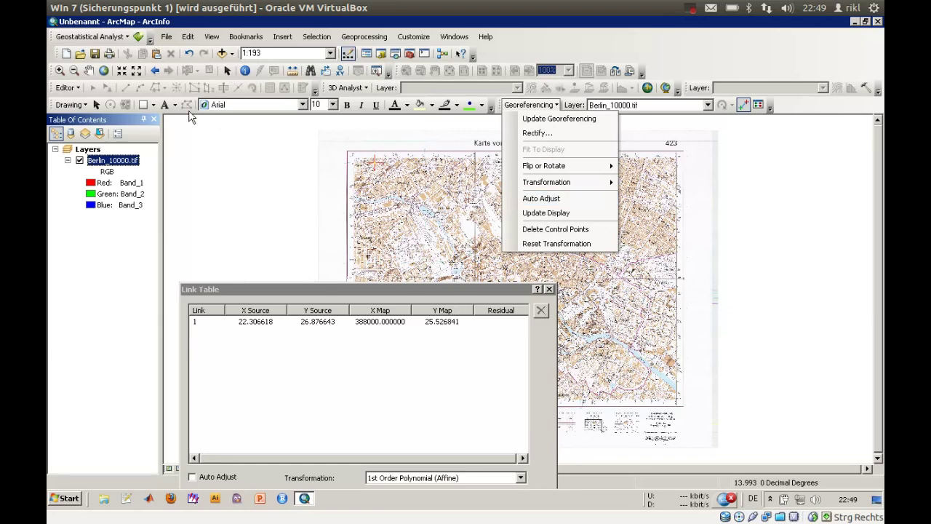
Step: Set the first control point's Y Map coordinate to 5823000 and accept the link table
left_click(62, 73)
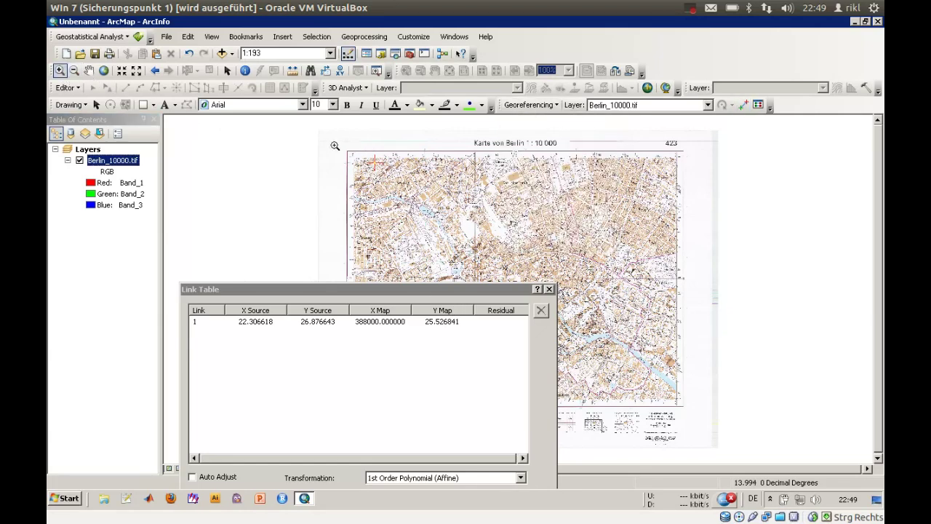
left_click_drag(335, 146, 392, 186)
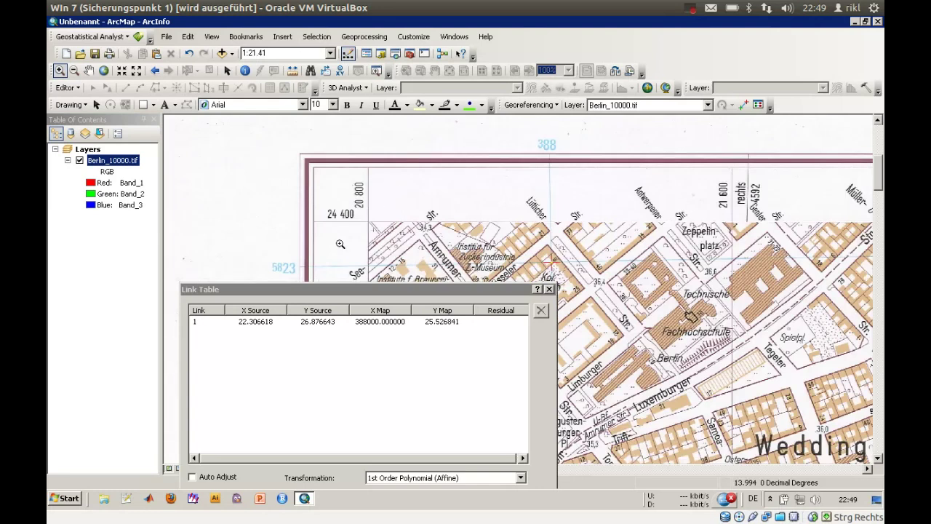
left_click(430, 325)
left_click(438, 327)
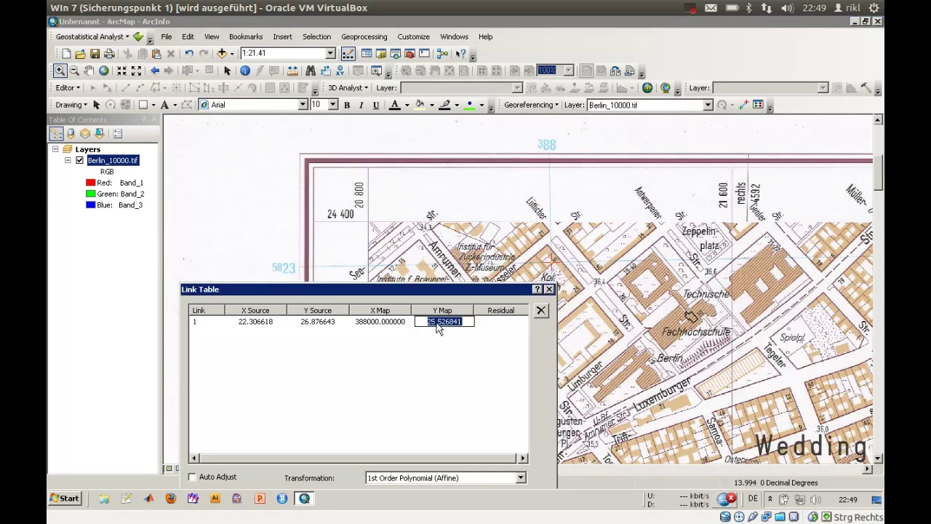
type("5")
type("82399")
type("00")
key("Return")
left_click(506, 282)
left_click_drag(503, 289, 507, 225)
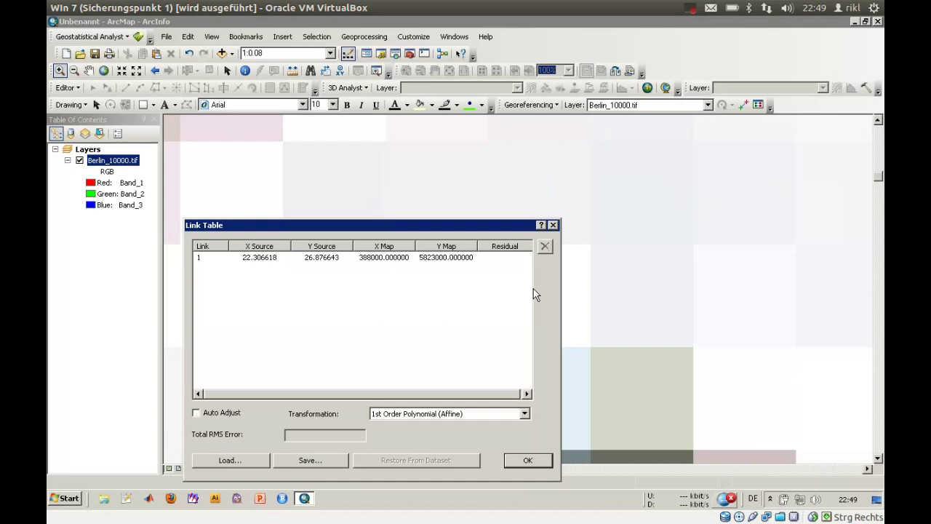
left_click(528, 459)
Step: Turn Auto Adjust back on for georeferencing and show the full extent of the map
left_click(530, 104)
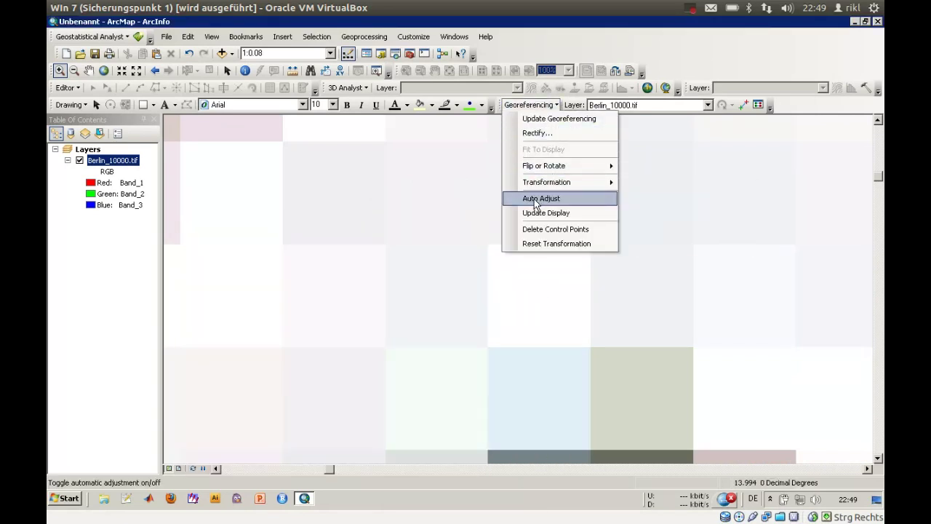
left_click(542, 199)
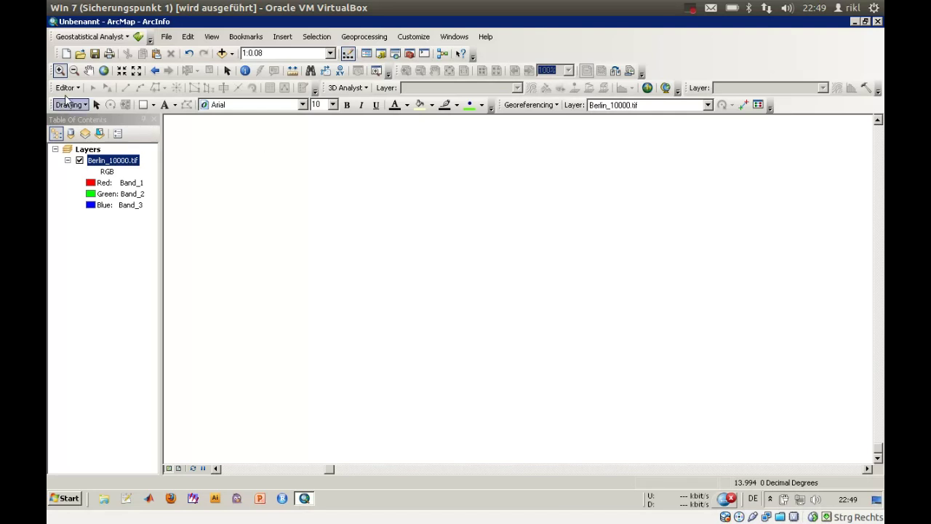
left_click(104, 71)
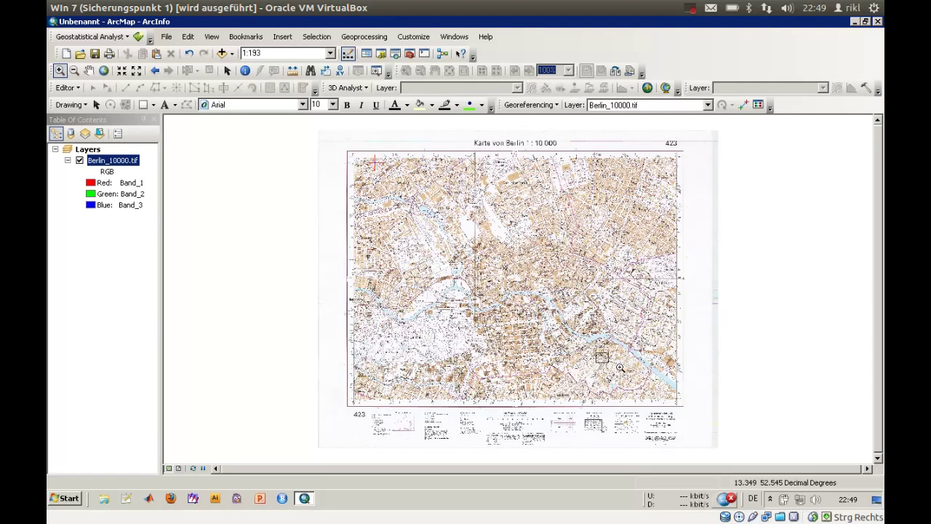
Step: Try to place a second control point at the UTM grid crossing beside the Spree in the map's southeast
left_click_drag(595, 353, 699, 415)
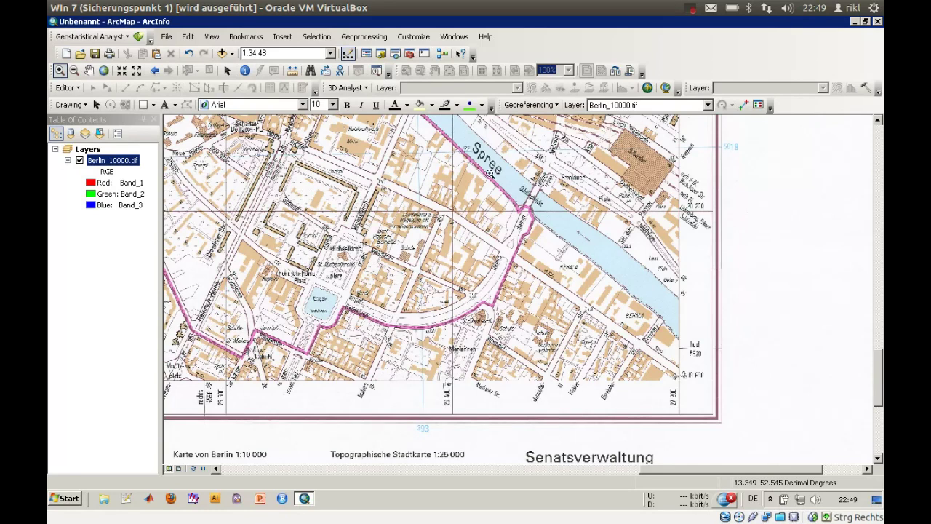
left_click(758, 105)
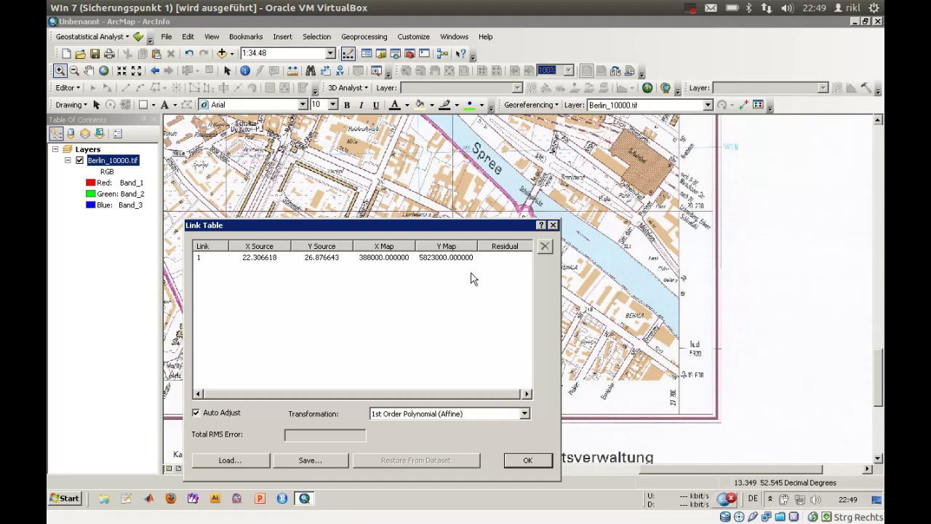
left_click(553, 224)
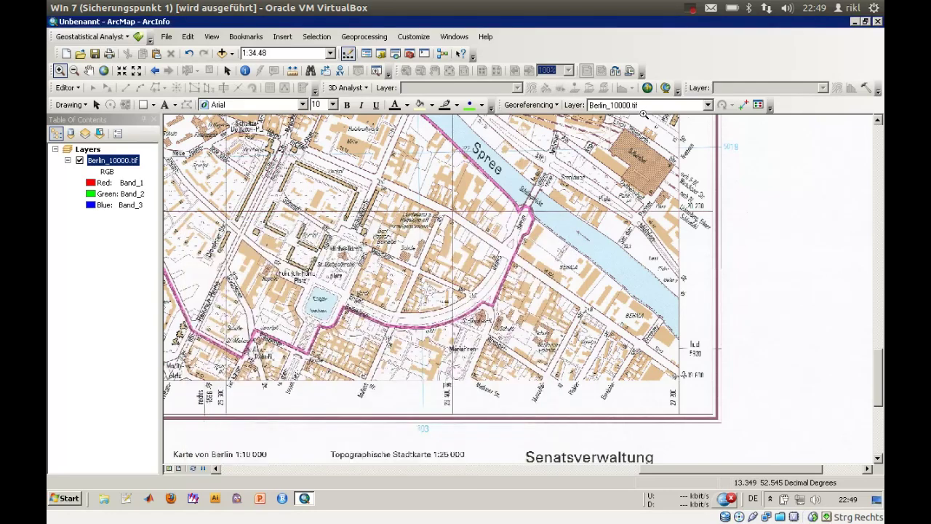
left_click(743, 106)
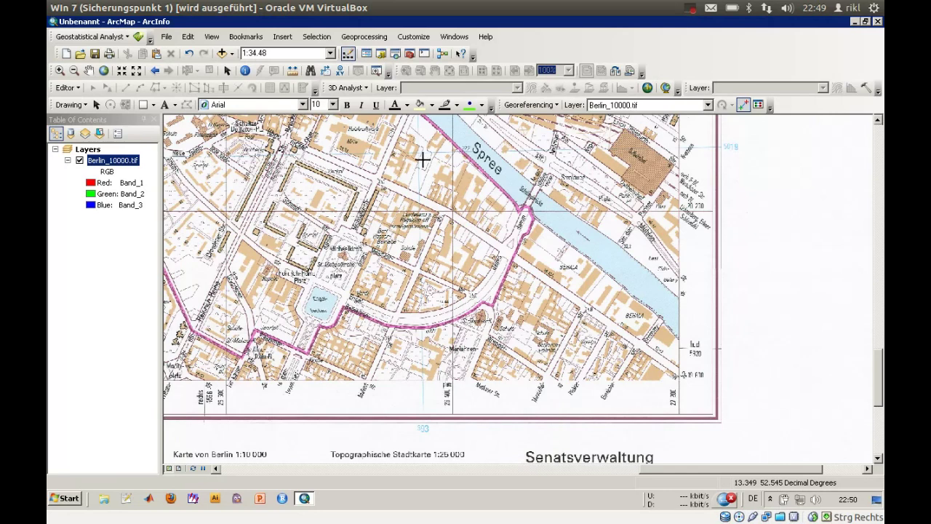
left_click(60, 70)
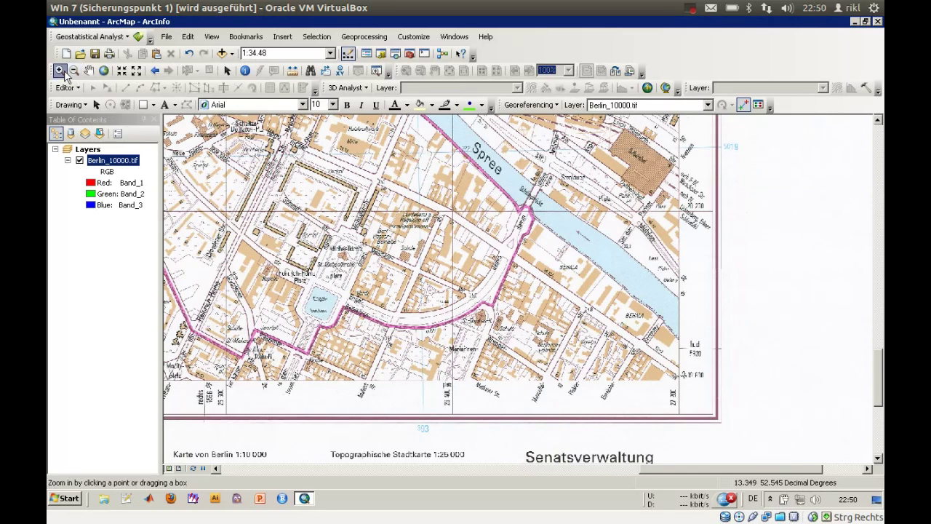
left_click_drag(391, 138, 446, 178)
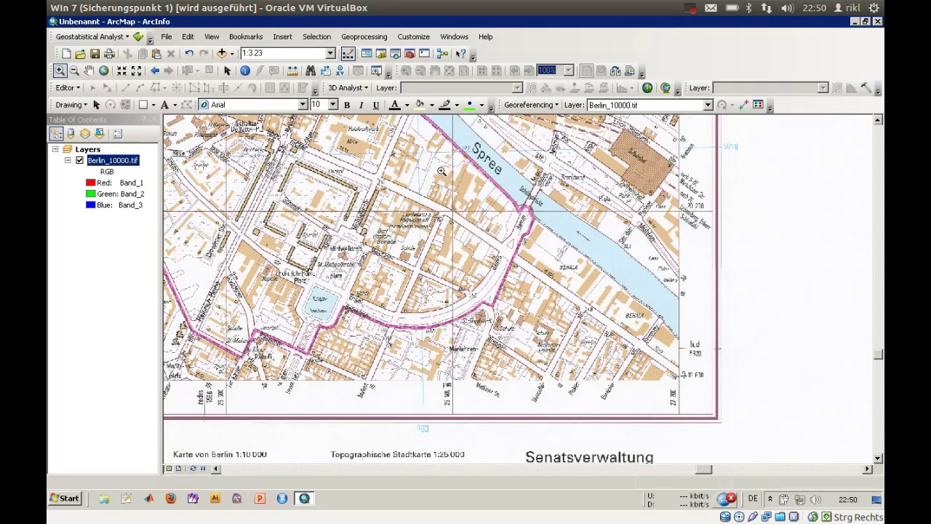
left_click(742, 105)
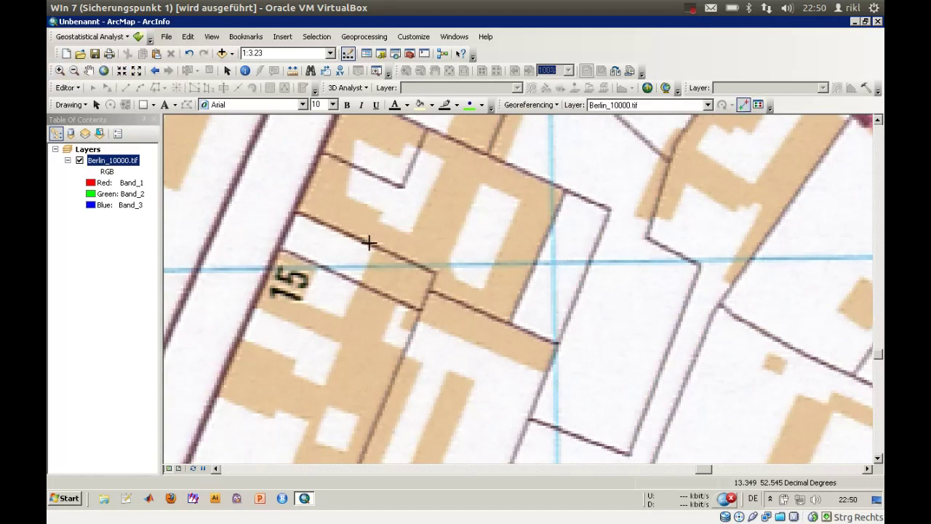
left_click(521, 239)
left_click(600, 295)
Step: Delete the second control point from the link table and accept the table
left_click(758, 104)
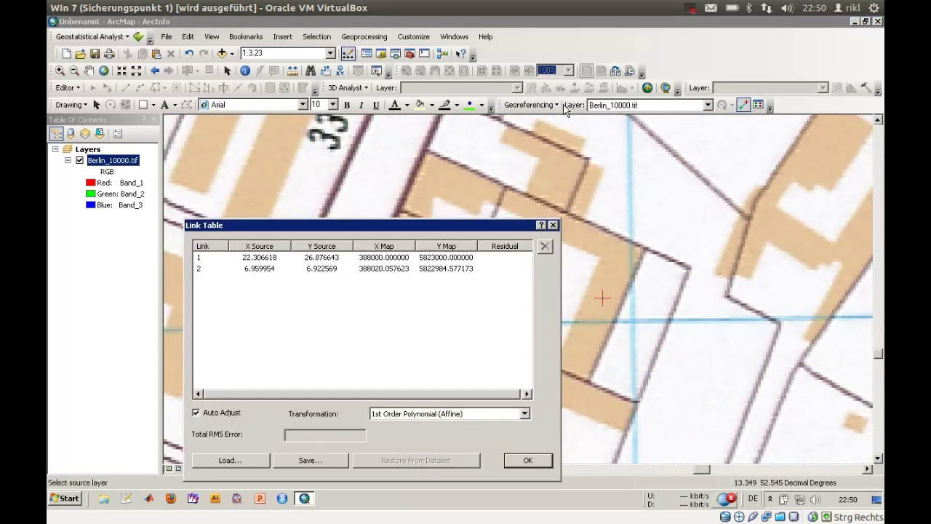
left_click(268, 268)
key("Delete")
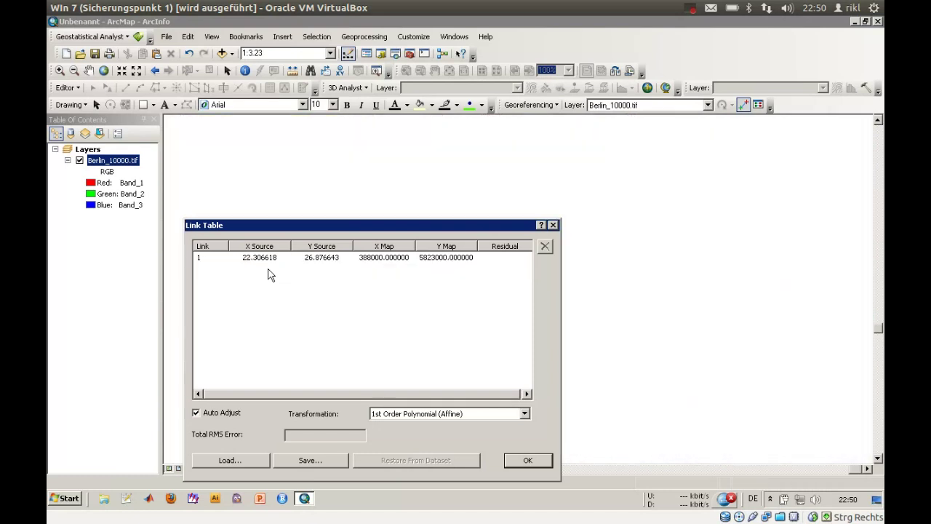
left_click(532, 462)
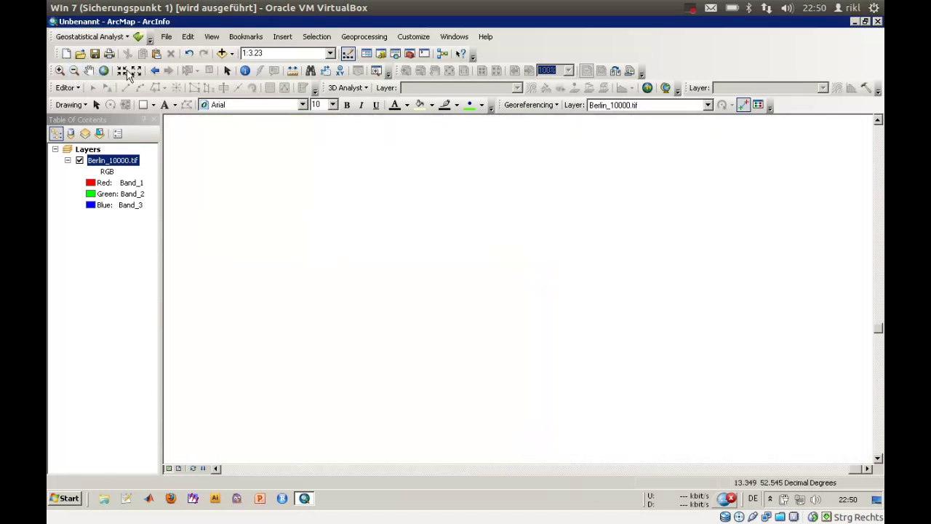
Step: Place a second control point at the UTM grid crossing beside the Spree in the map's southeast
left_click(155, 71)
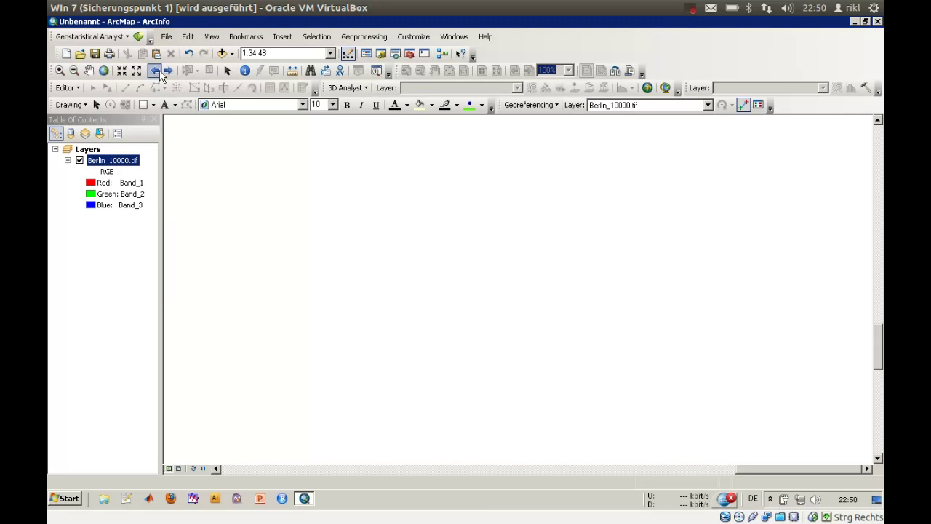
left_click(103, 71)
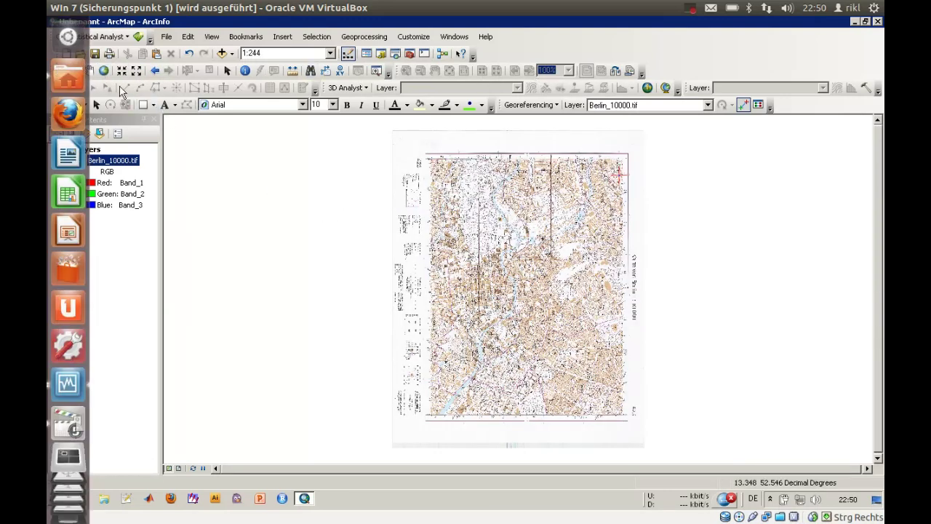
left_click(59, 72)
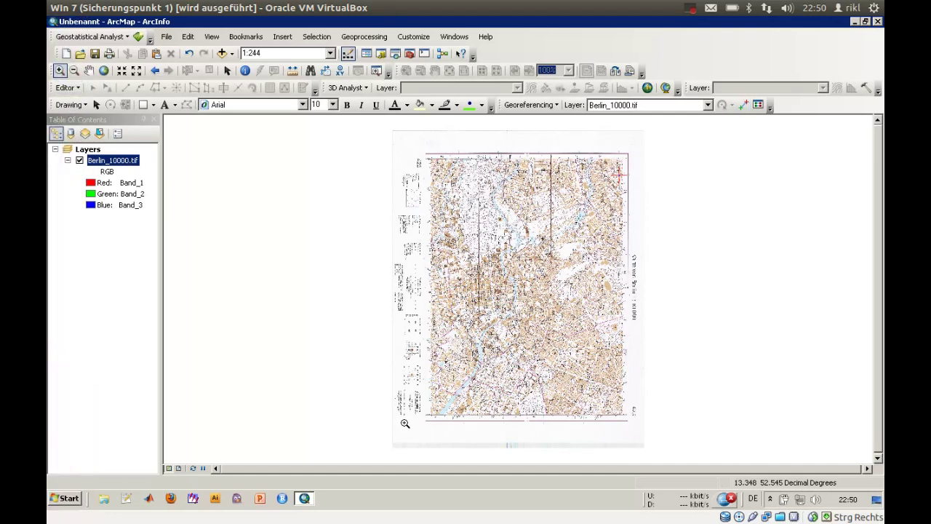
left_click_drag(424, 369, 473, 423)
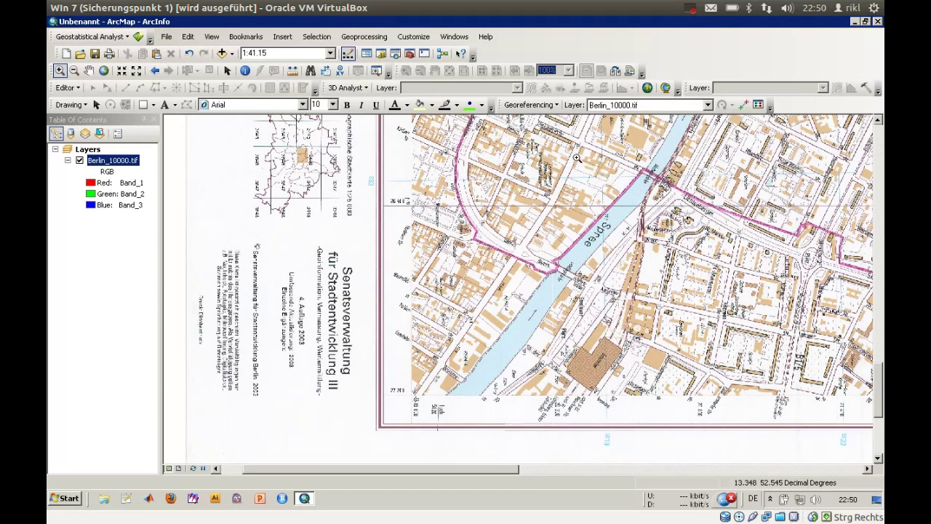
left_click_drag(576, 157, 637, 206)
left_click_drag(460, 233, 551, 305)
left_click(743, 105)
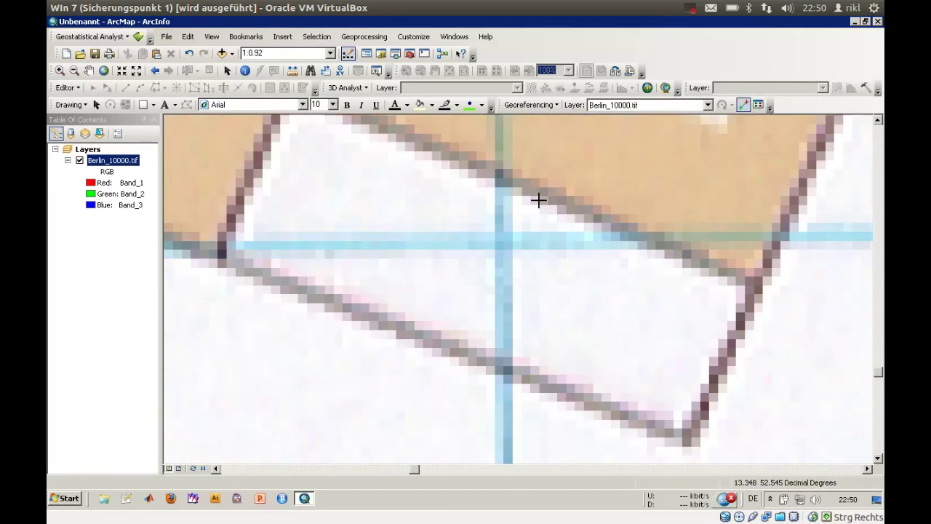
left_click(502, 241)
left_click(519, 264)
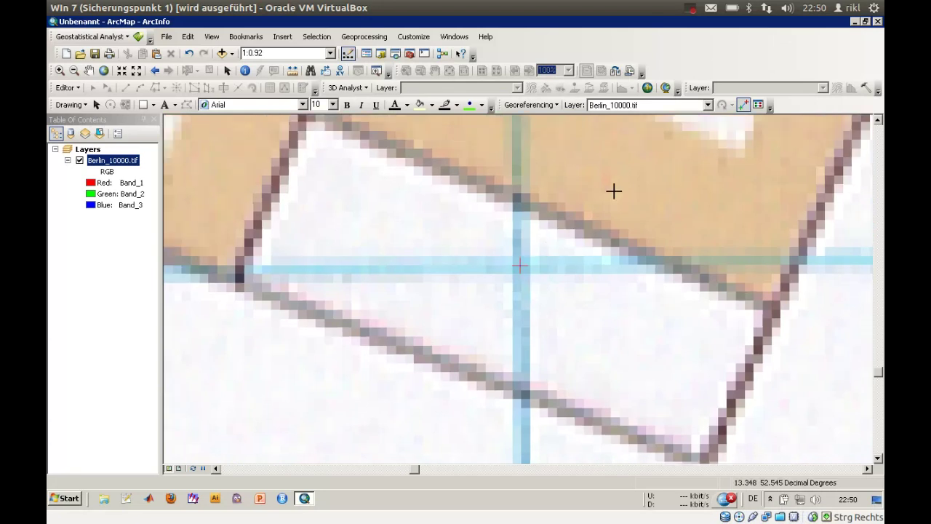
Step: Turn off Auto Adjust for georeferencing and return to the wider view of the map's southeast corner
left_click(530, 105)
left_click(540, 201)
left_click(155, 70)
left_click(155, 70)
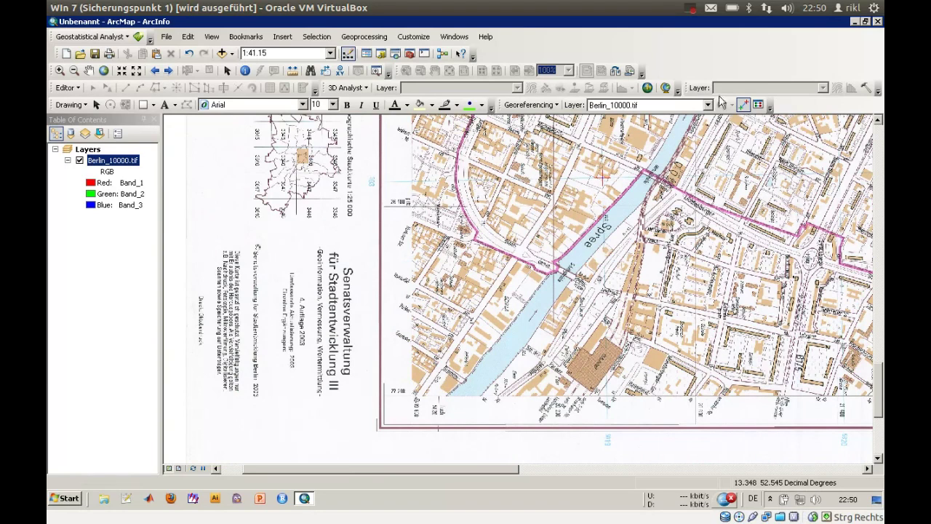
Step: Set the second control point's X Map coordinate to 393000 in the link table
left_click(758, 105)
left_click(391, 270)
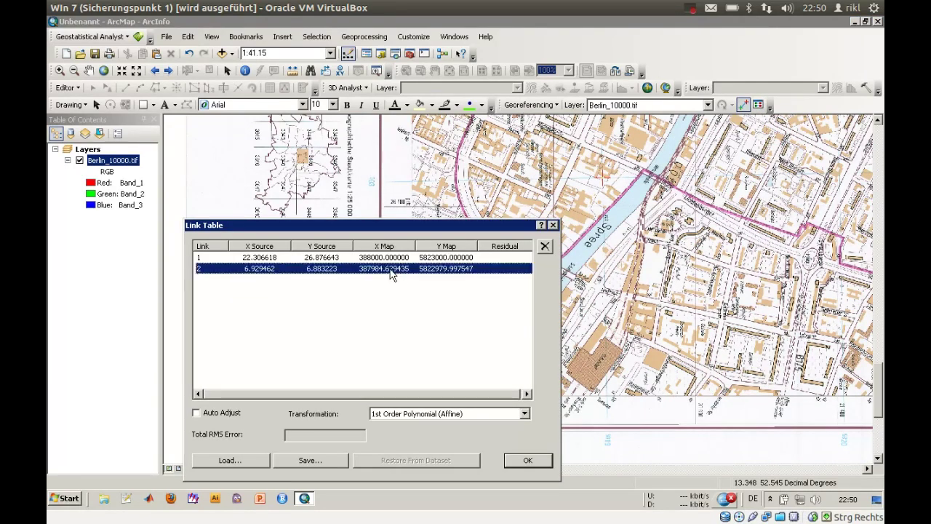
left_click(392, 271)
type("3")
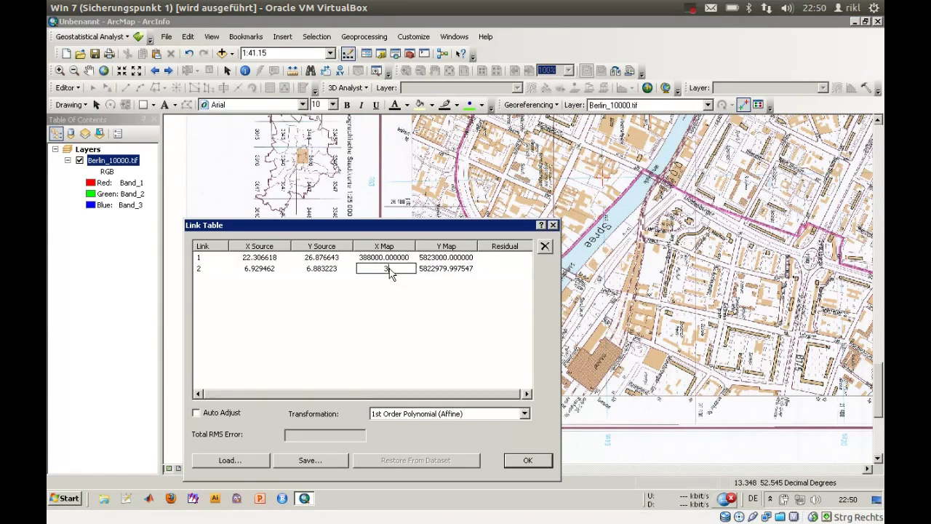
type("93000")
key("Return")
Step: Set the second control point's Y Map coordinate to 5819000, moving the link table aside to read the grid labels
left_click(434, 271)
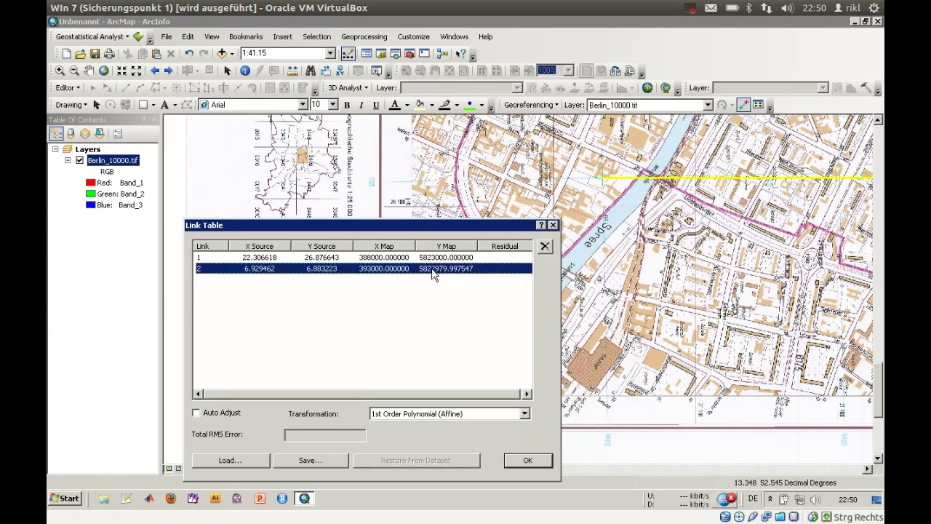
left_click(433, 271)
key("Escape")
left_click_drag(363, 224, 208, 114)
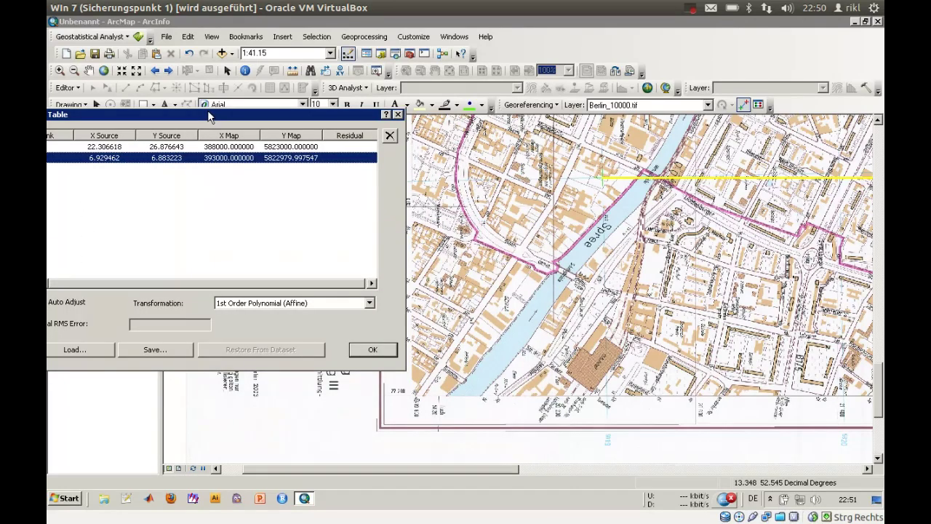
left_click(281, 158)
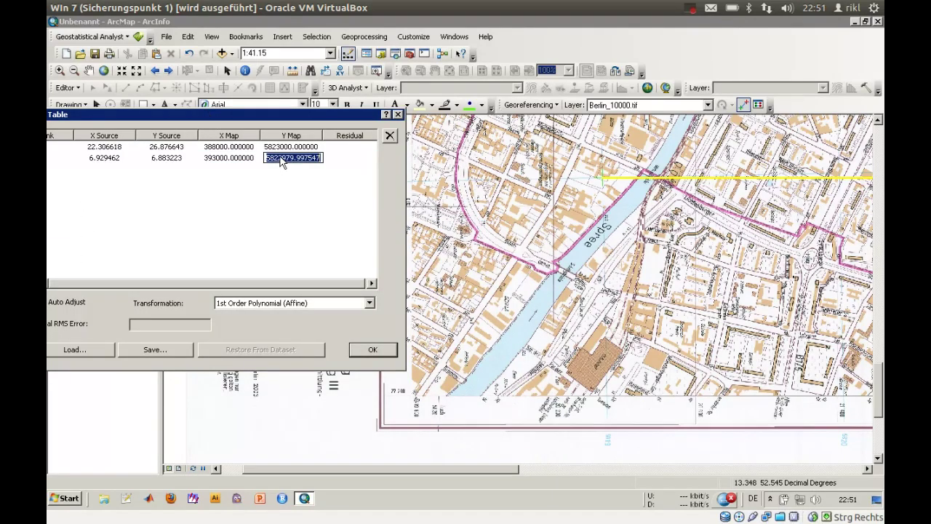
type("58")
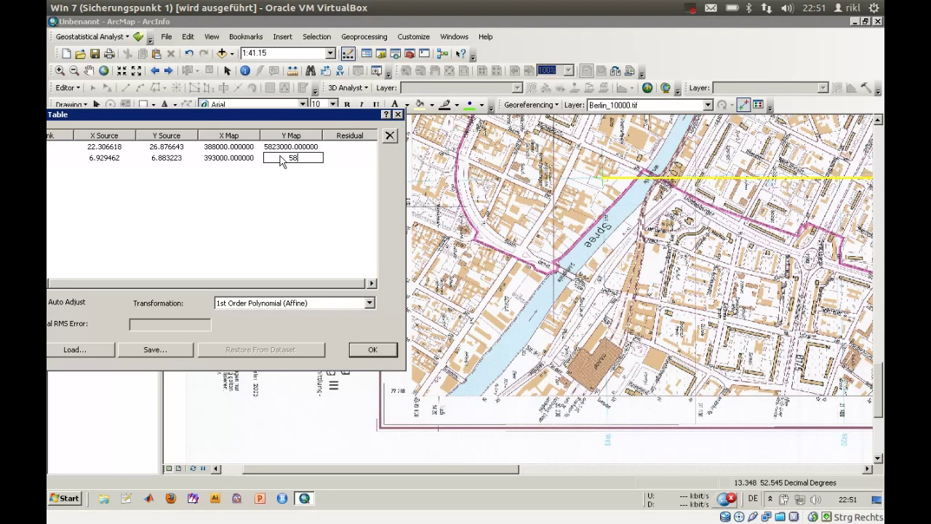
type("19000")
key("Return")
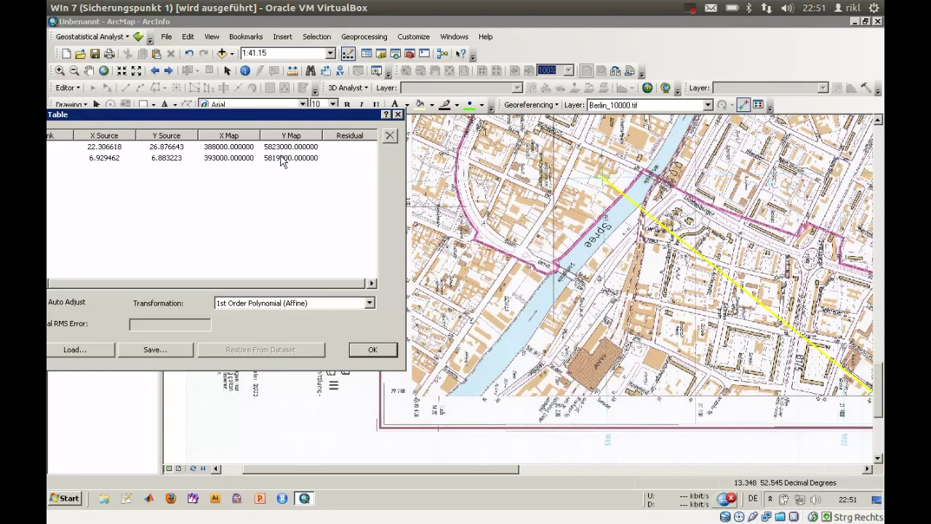
Step: Turn Auto Adjust back on, close the link table and show the full extent of the adjusted map
left_click(541, 110)
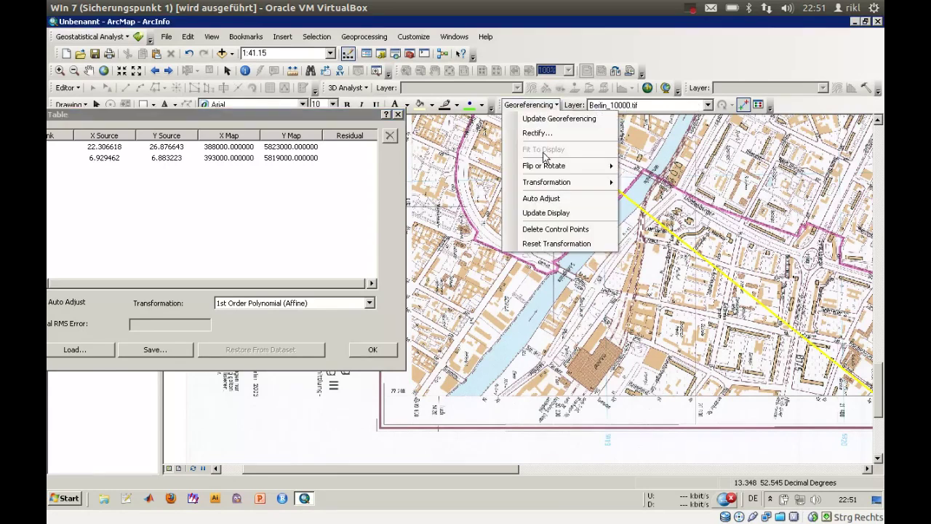
left_click(556, 199)
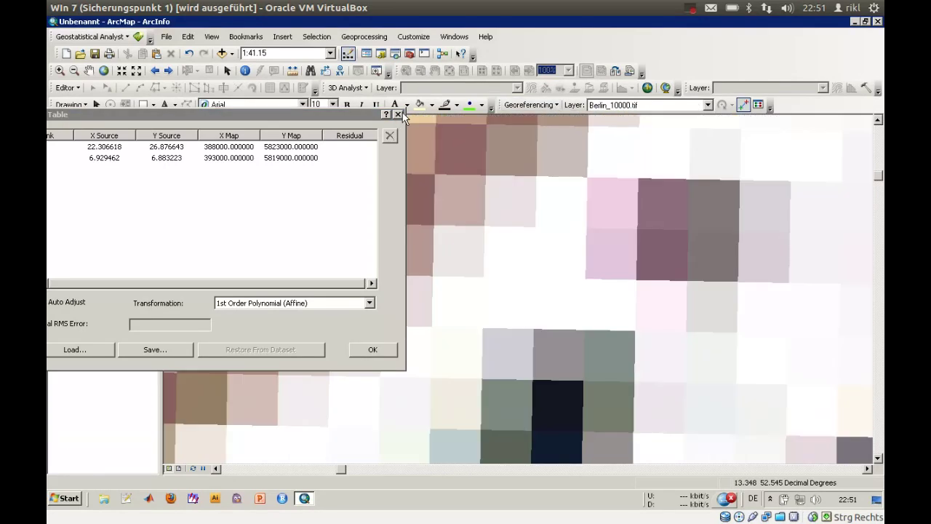
left_click(398, 114)
left_click(104, 69)
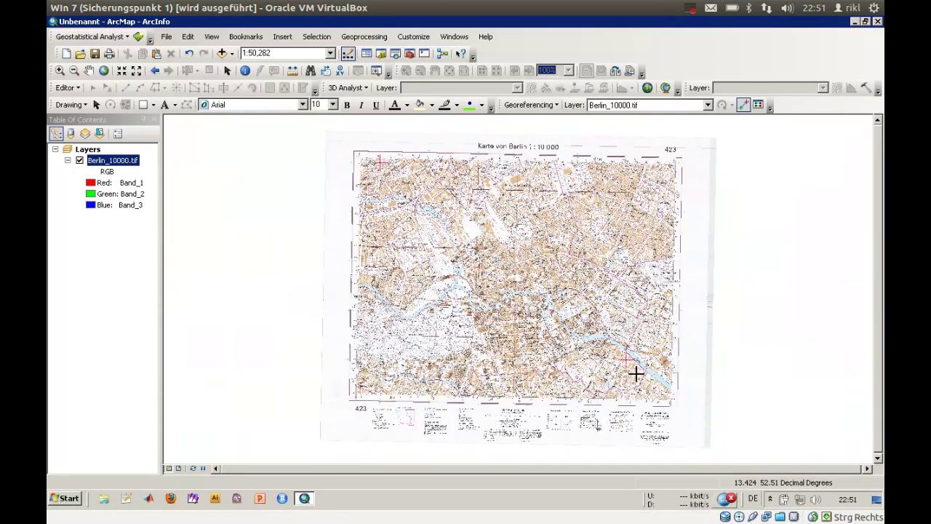
Step: Place a third control point where the 393 and 5823 UTM grid lines cross in the map's northeast
left_click(59, 70)
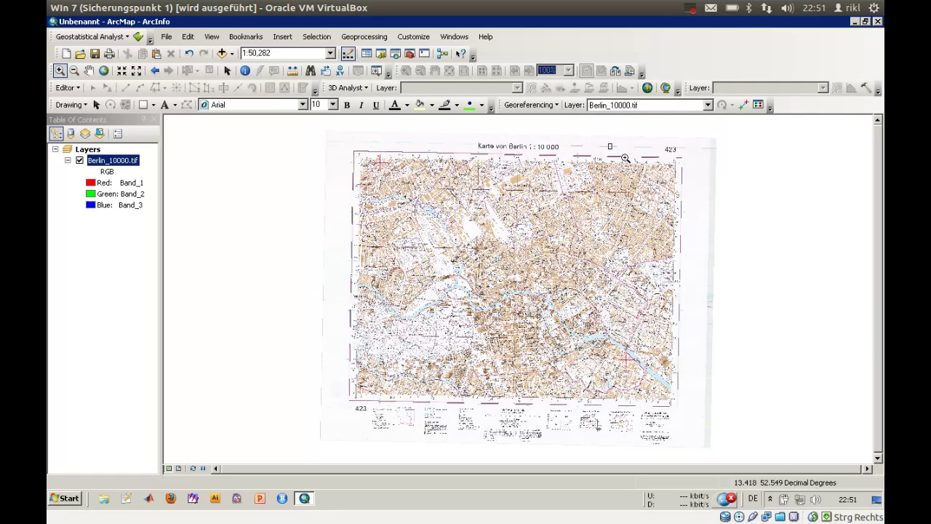
left_click_drag(609, 143, 709, 224)
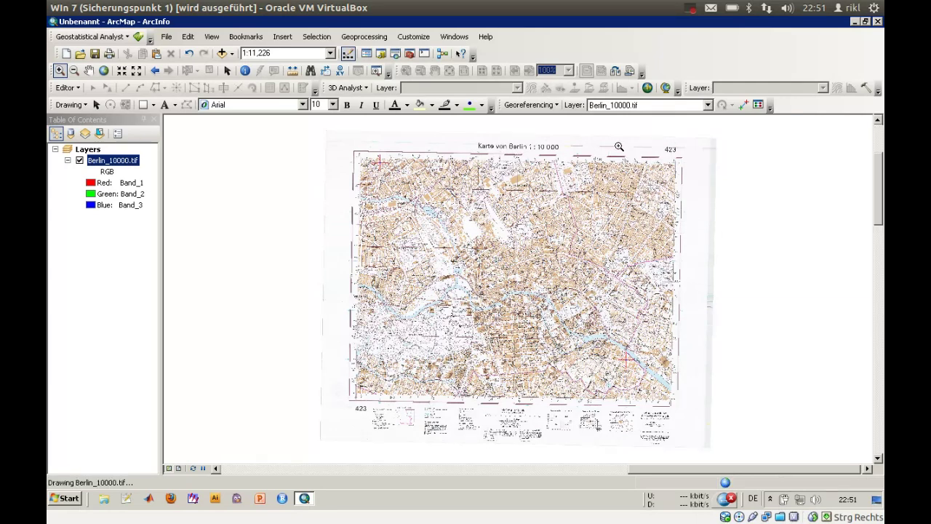
left_click_drag(321, 142, 669, 237)
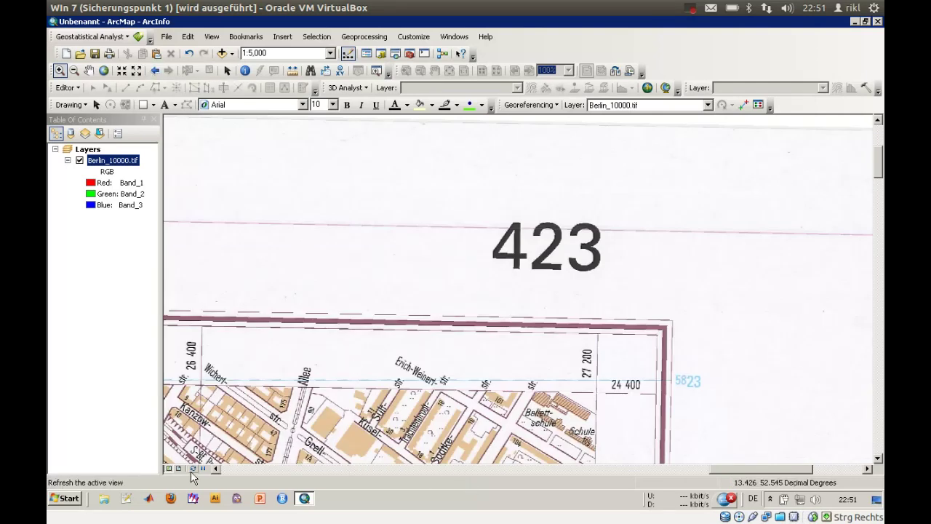
left_click(217, 469)
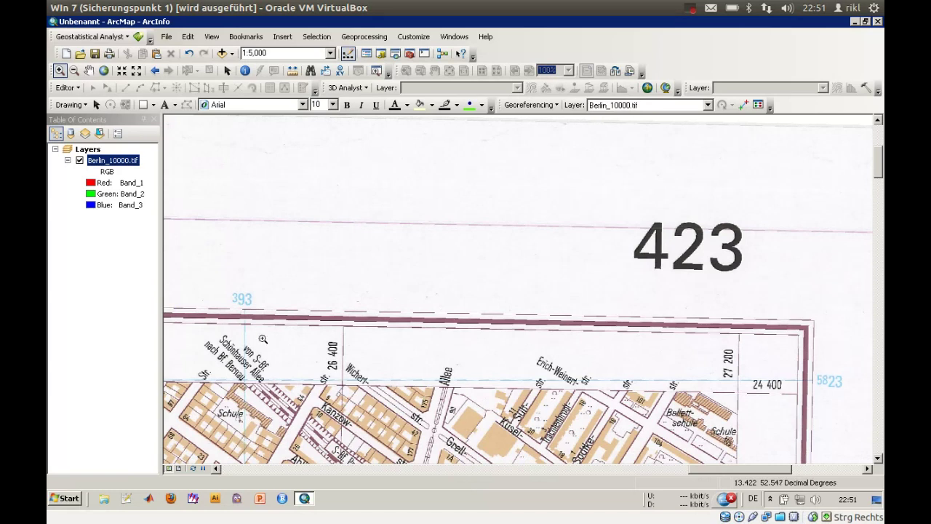
left_click_drag(227, 360, 283, 404)
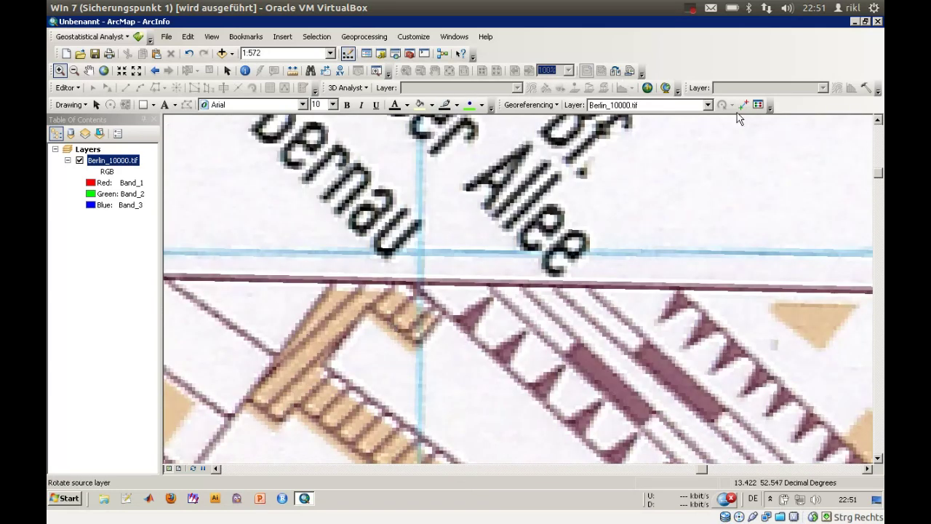
left_click(742, 107)
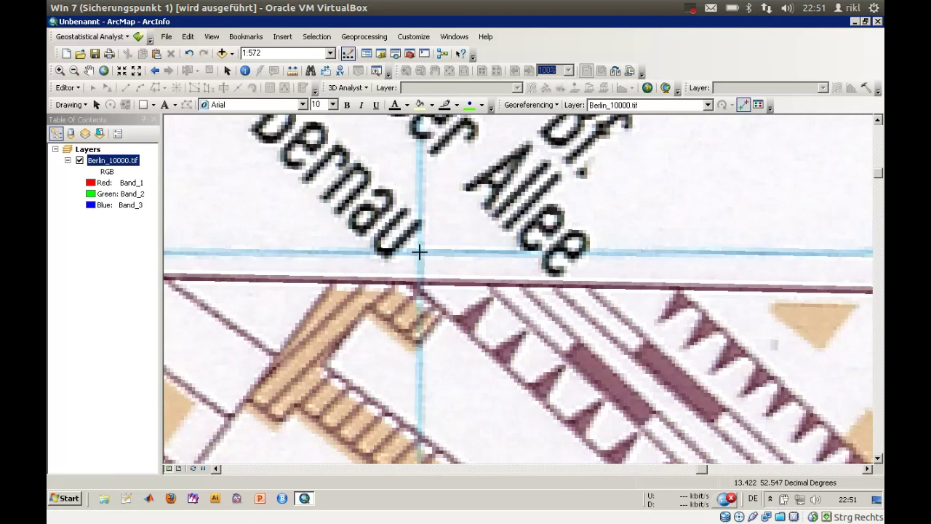
left_click(420, 253)
left_click(438, 257)
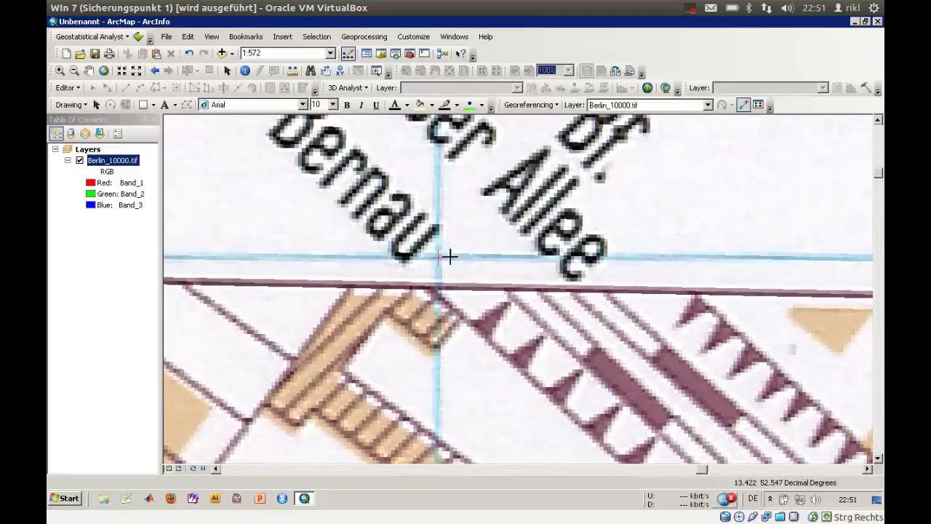
Step: Set the third control point's X Map coordinate to 393000 in the link table
left_click(758, 105)
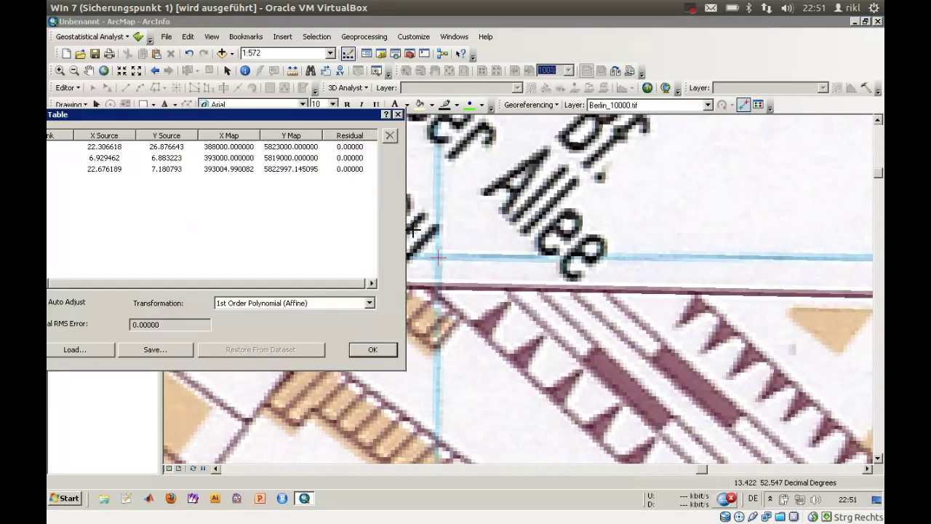
left_click(224, 170)
left_click(224, 171)
left_click(222, 169)
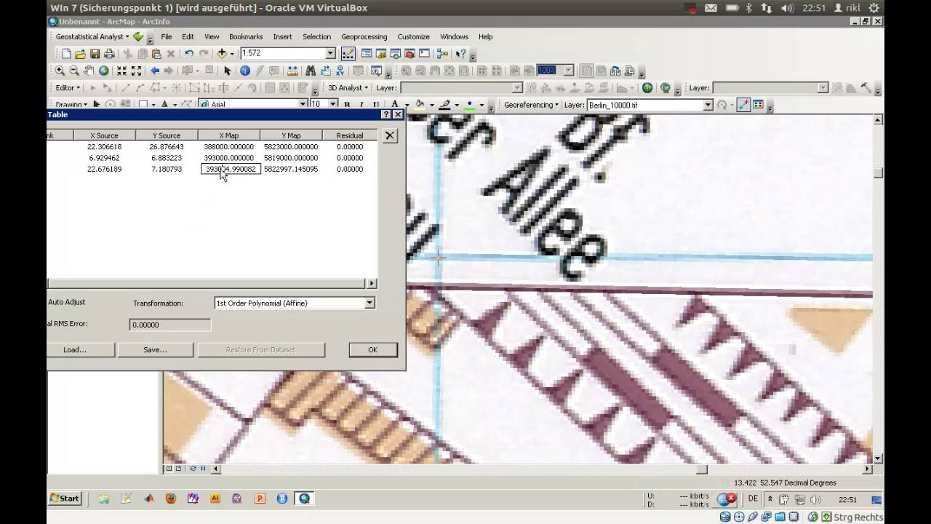
left_click_drag(222, 169, 257, 171)
type("000")
Step: Set the third control point's Y Map coordinate to 5823000 and accept the link table
left_click(275, 169)
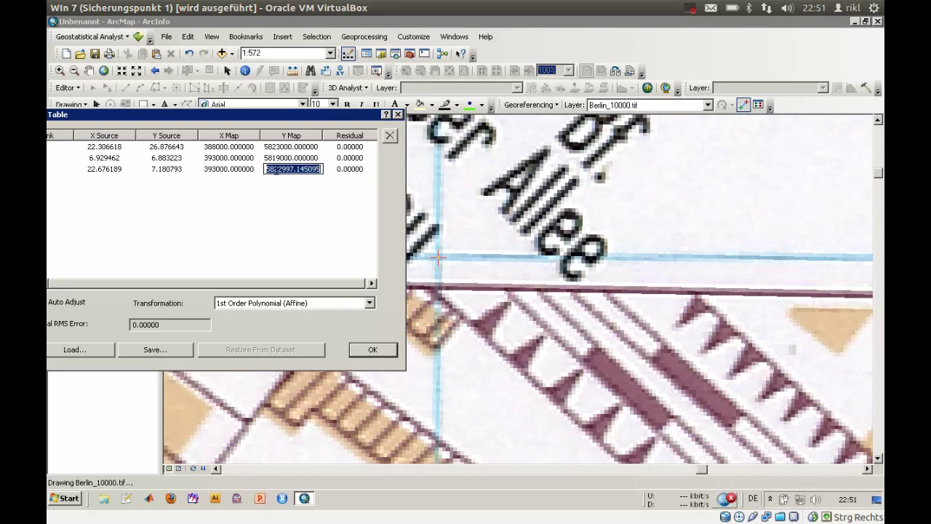
left_click_drag(278, 169, 327, 180)
type("3000")
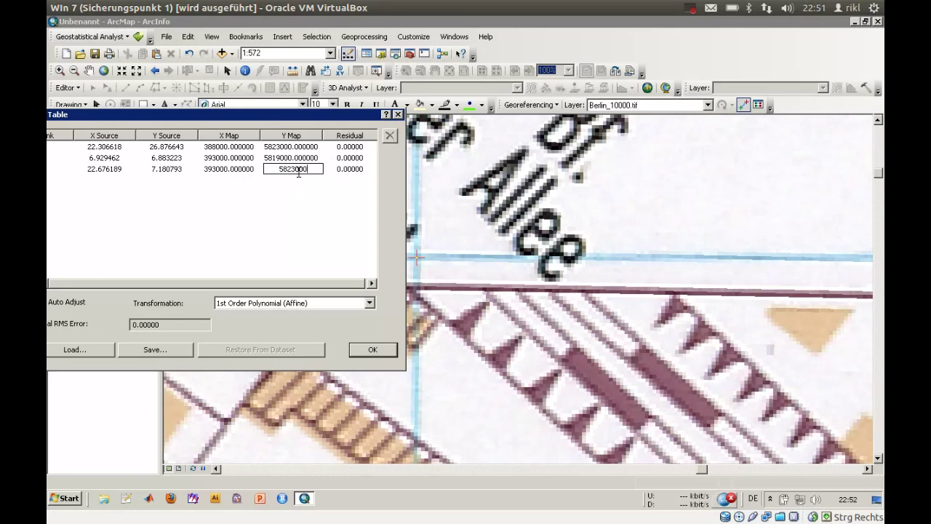
left_click(373, 348)
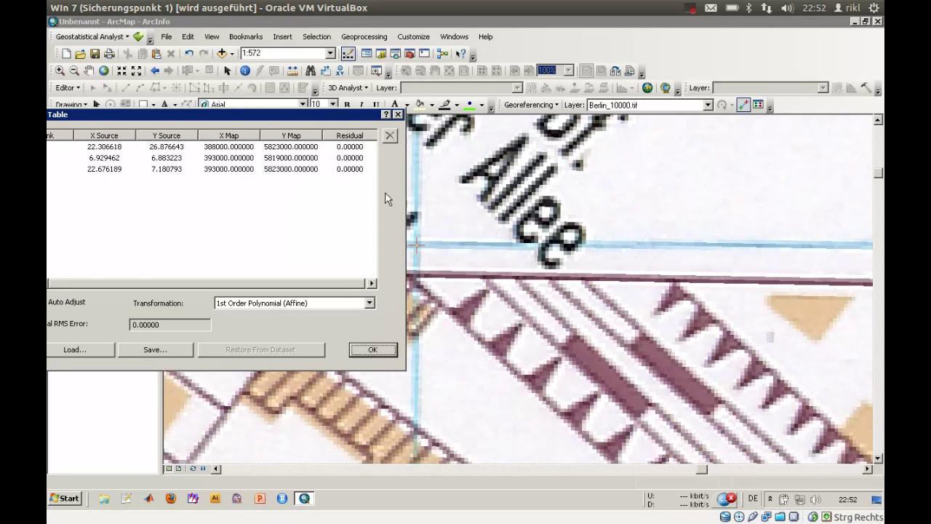
left_click(365, 351)
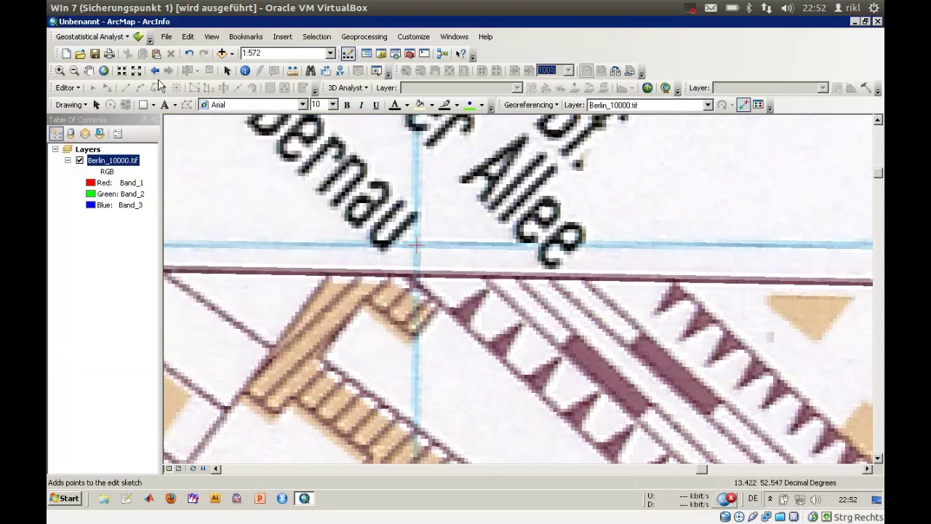
Step: Examine the map's southwest corner where the 388 and 5819 UTM grid lines are labelled
left_click(73, 70)
left_click_drag(386, 219, 475, 280)
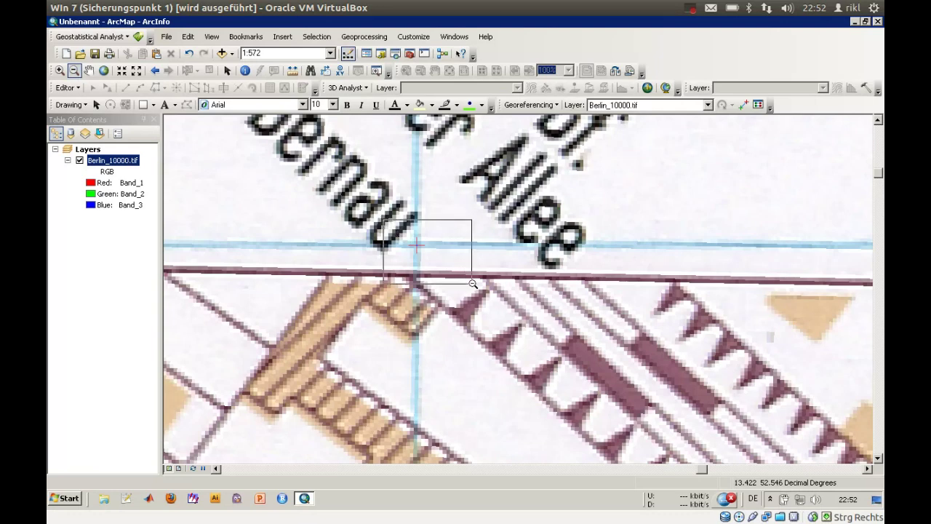
left_click_drag(379, 252, 495, 318)
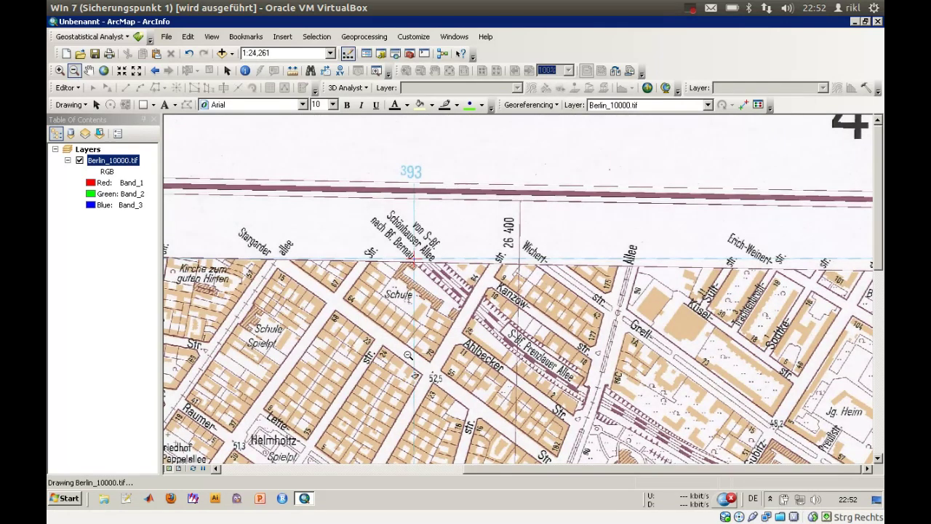
left_click(332, 468)
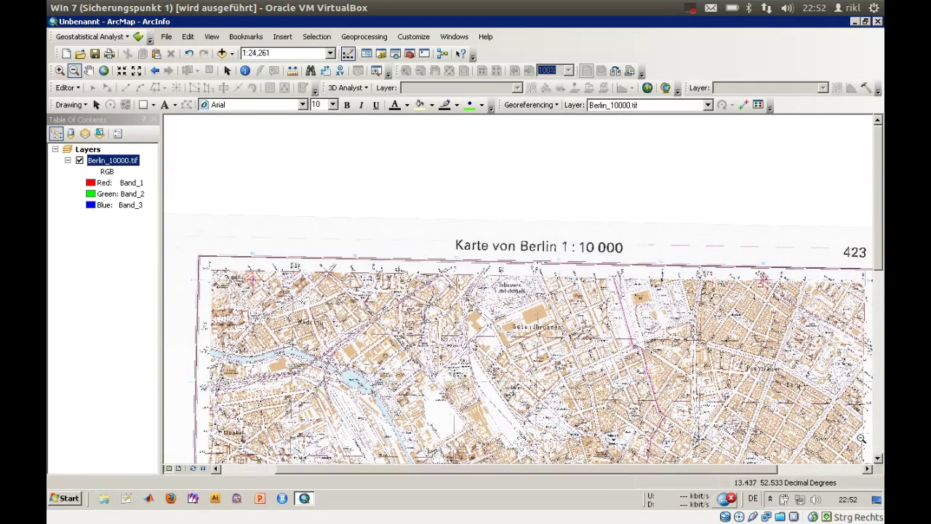
left_click(879, 445)
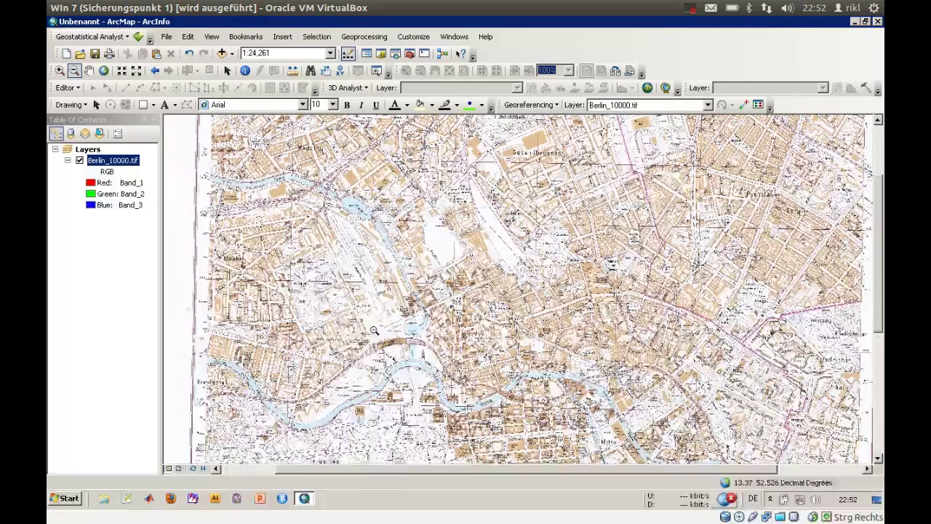
left_click(878, 435)
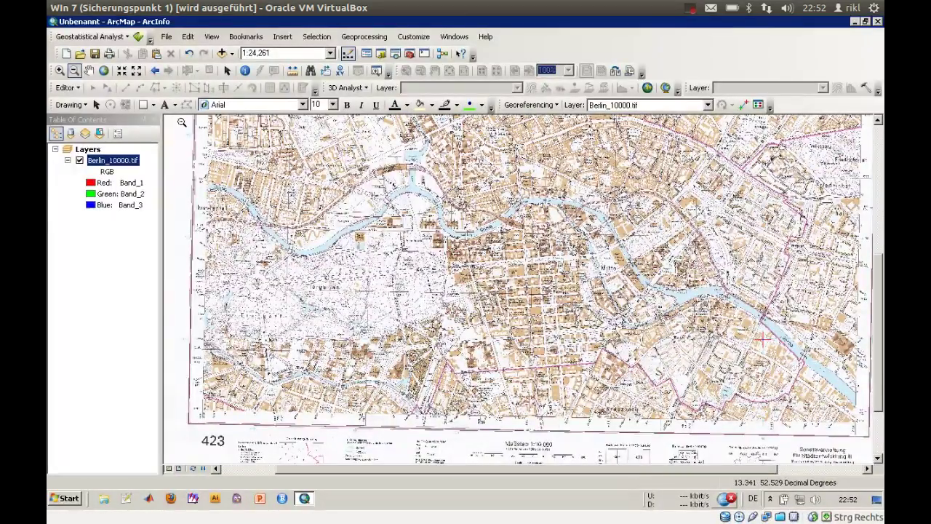
left_click(59, 71)
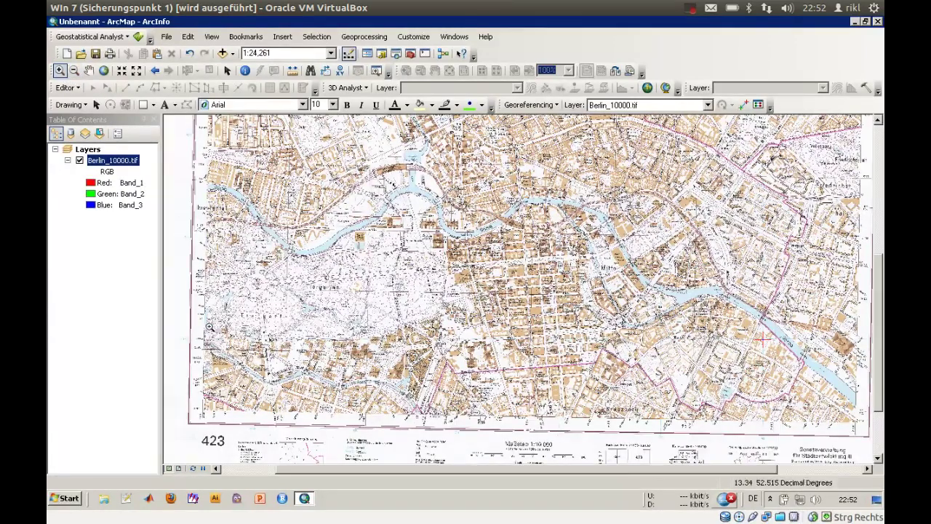
left_click_drag(169, 324, 327, 434)
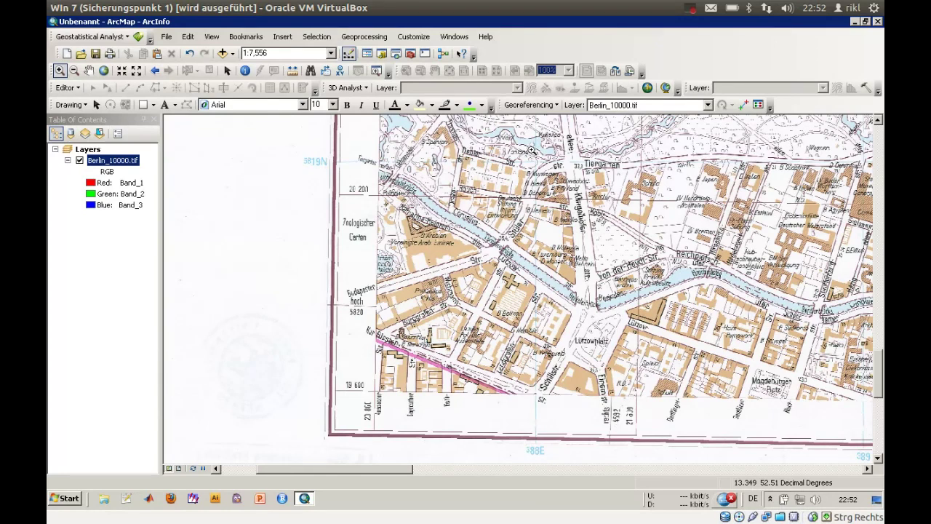
left_click(691, 9)
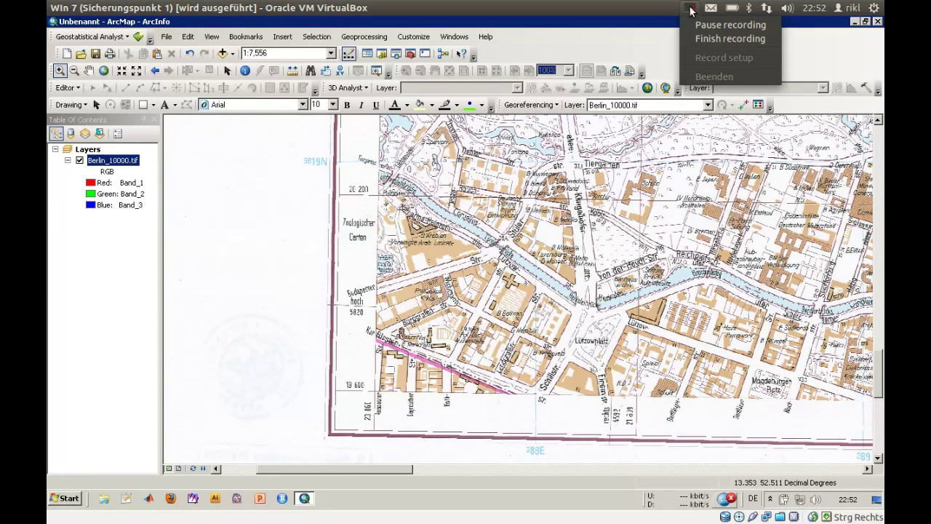
left_click(702, 42)
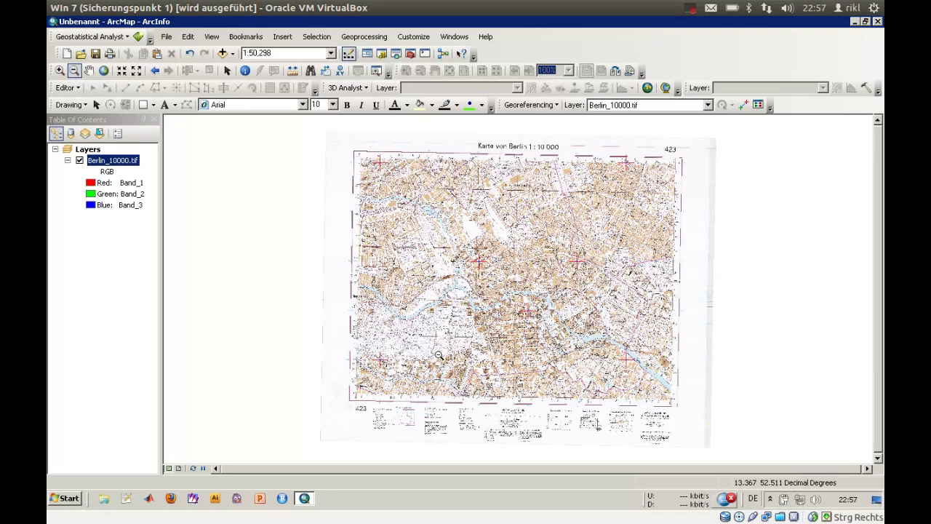
Step: Open the link table and review the map coordinates and residuals of all control points
left_click(742, 104)
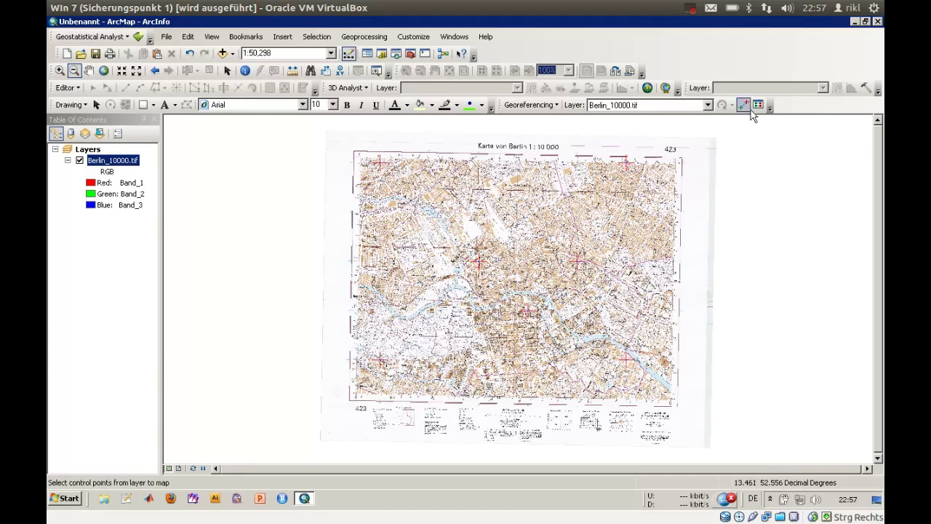
left_click(758, 105)
left_click_drag(154, 119, 274, 138)
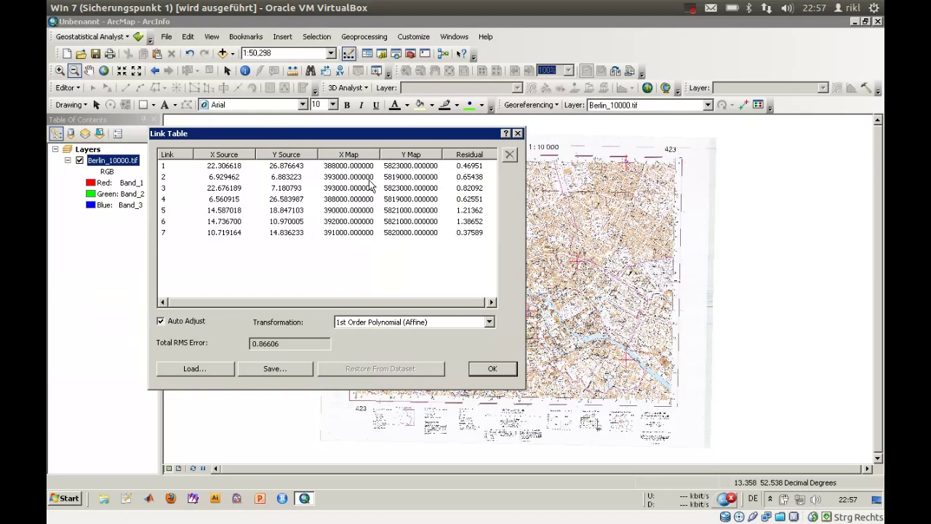
left_click(491, 370)
Step: Try the 2nd Order Polynomial transformation, return to 1st Order Polynomial (Affine) and accept the link table
left_click(377, 325)
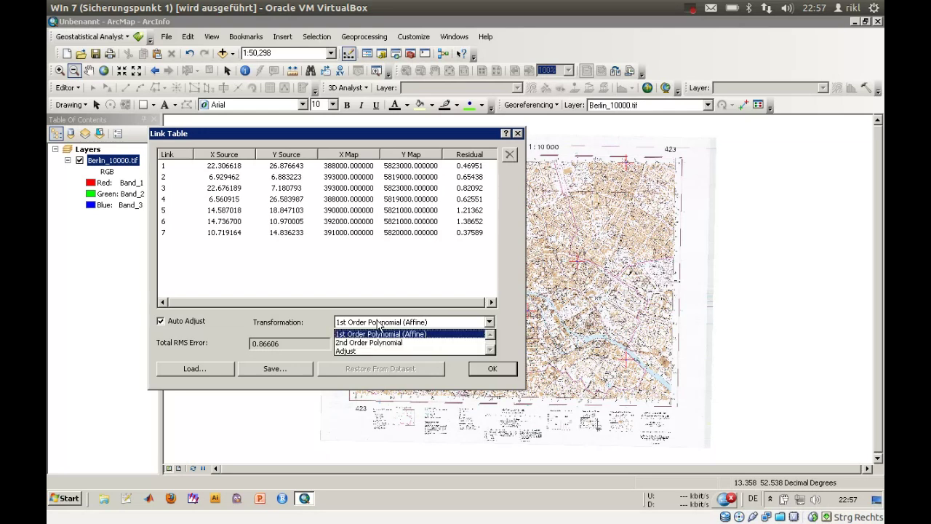
left_click(385, 342)
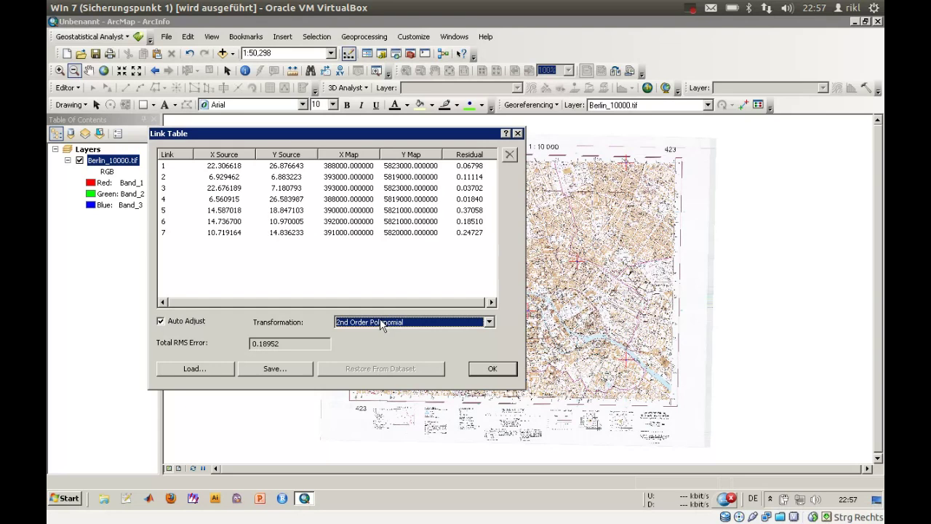
left_click(381, 324)
left_click(383, 332)
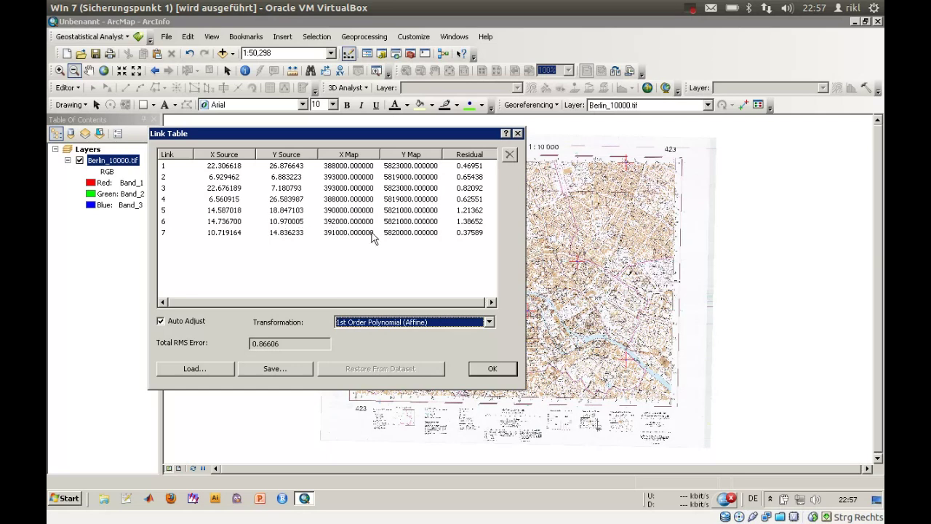
left_click(491, 369)
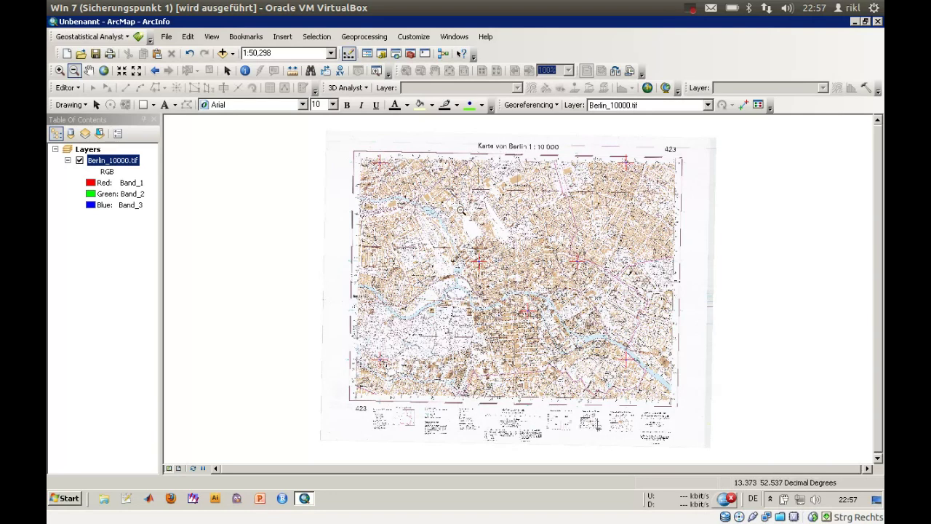
Step: Start rectifying the georeferenced map with a cell size of 1 and Bilinear Interpolation as the resample type
left_click(553, 106)
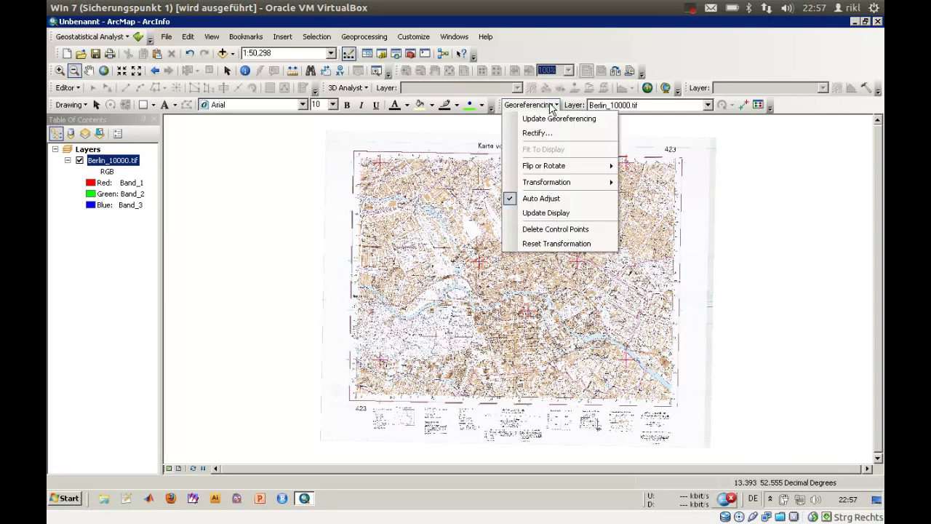
left_click(548, 138)
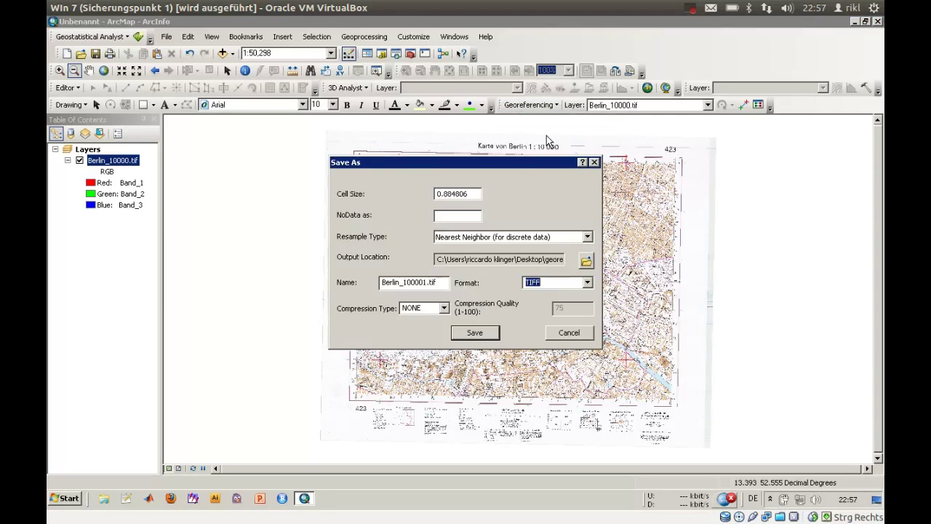
left_click(471, 194)
left_click_drag(470, 194, 429, 195)
type("1")
left_click(486, 240)
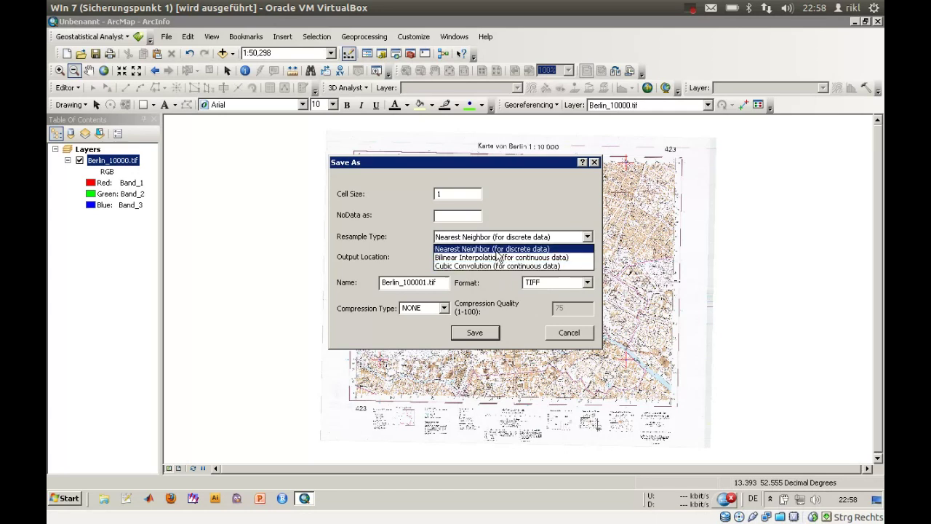
left_click(498, 257)
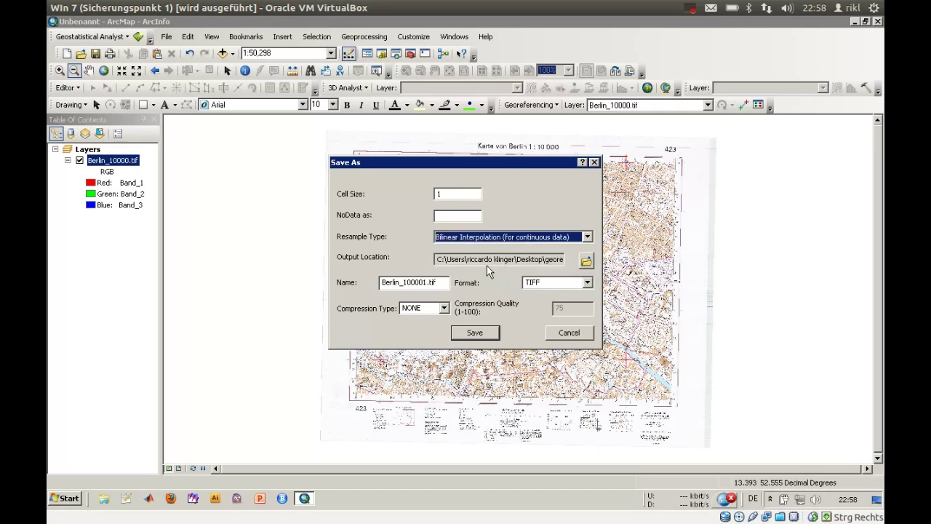
Step: Name the rectified raster Berlin_10000_utmwgs33_manu.tif and save it as an uncompressed TIFF
left_click(426, 284)
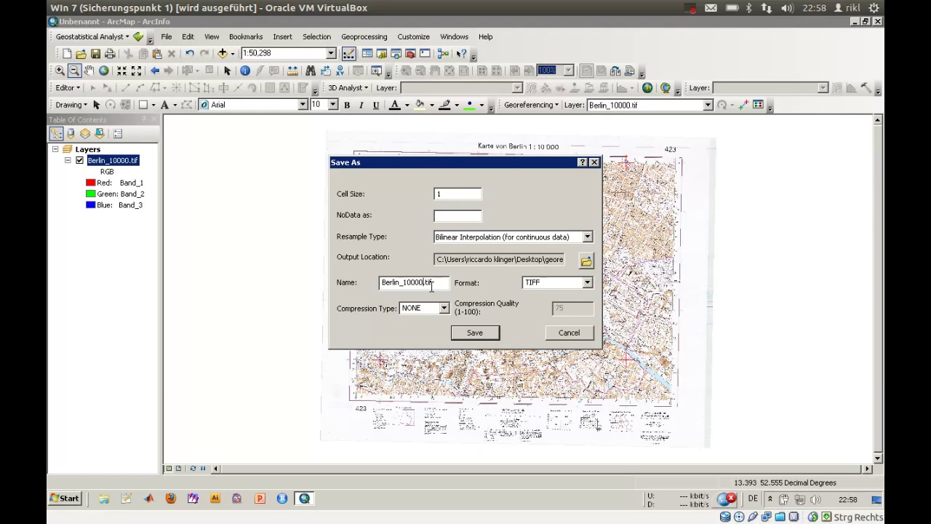
type("_utmwgs33_manu")
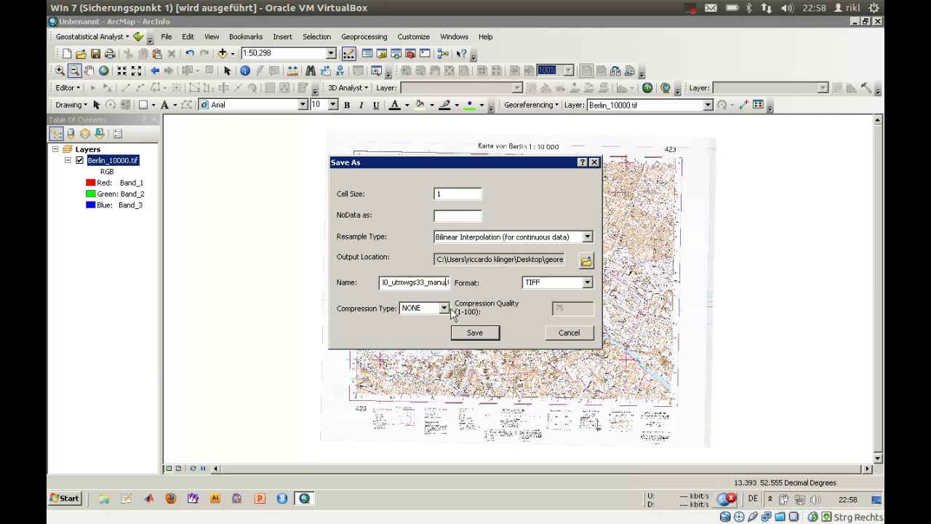
left_click(472, 333)
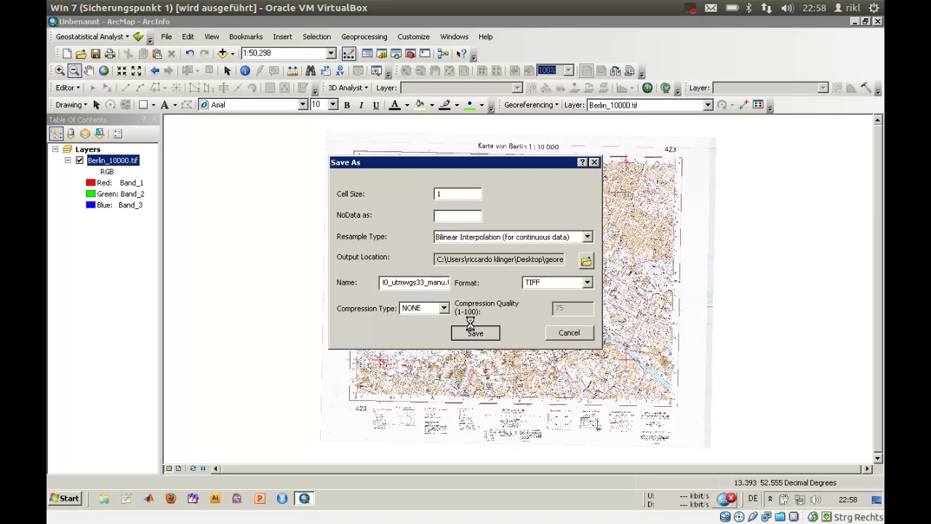
left_click(694, 13)
left_click(699, 40)
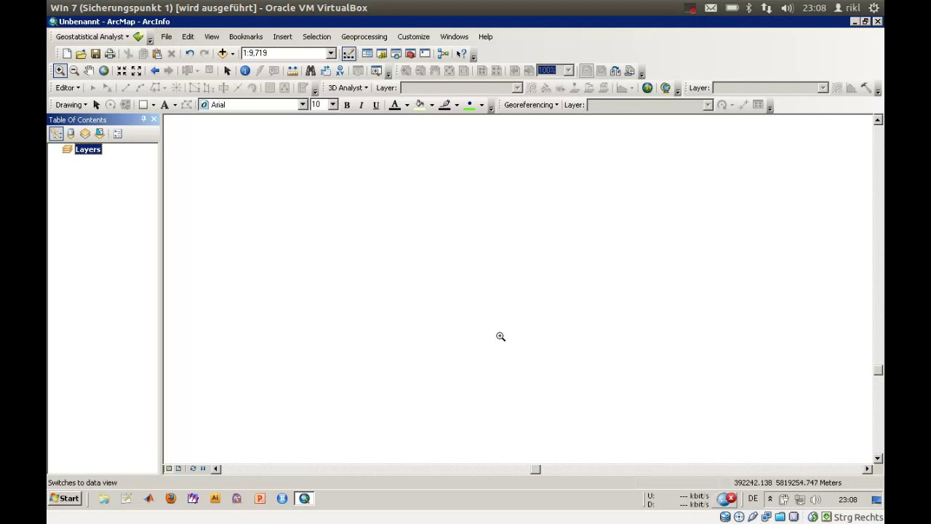
Step: Create a new blank map document without saving the changes to the untitled one
left_click(67, 53)
double_click(372, 191)
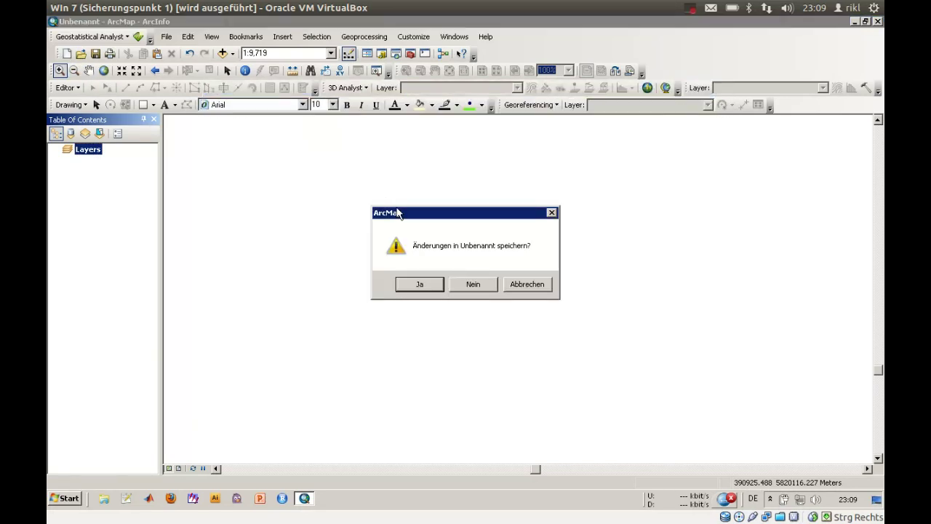
left_click(474, 284)
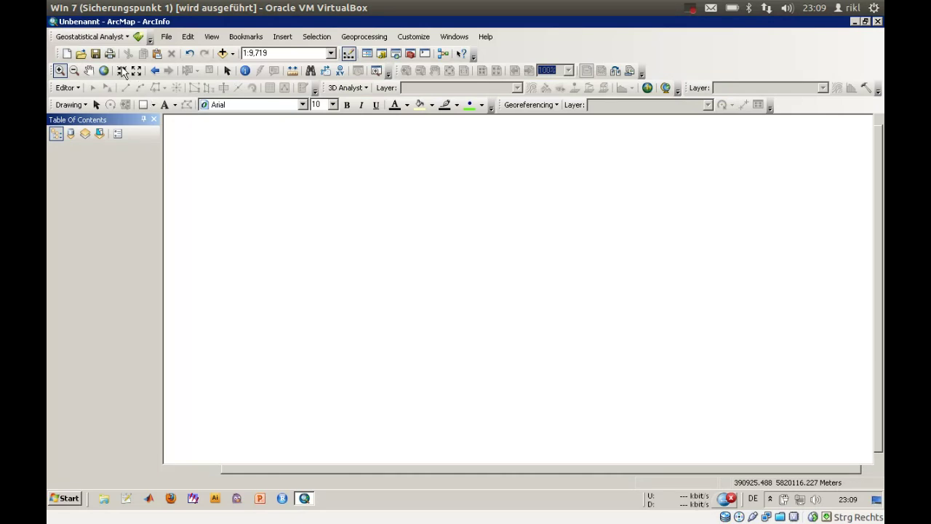
Step: Add the rectified raster Berlin_10000_utmwgs33_manu.tif from the Georef folder to the empty map
left_click(223, 55)
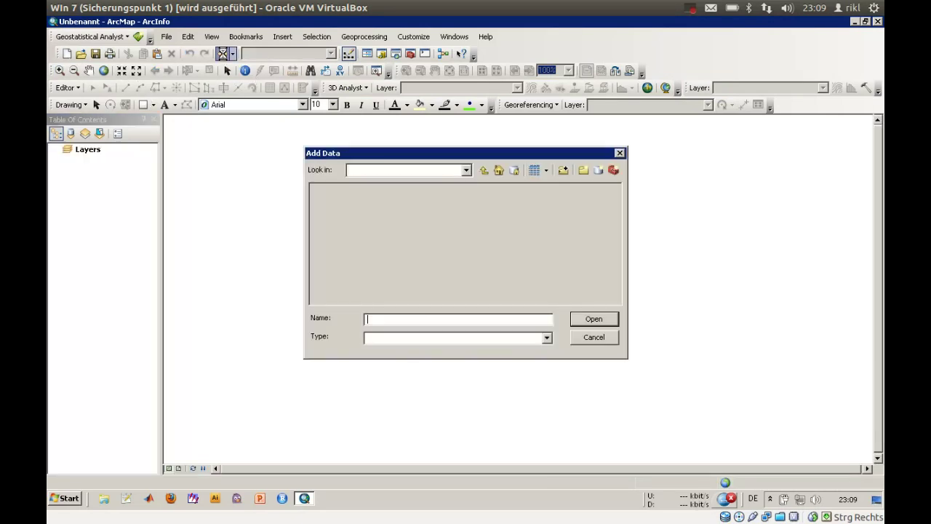
left_click(386, 222)
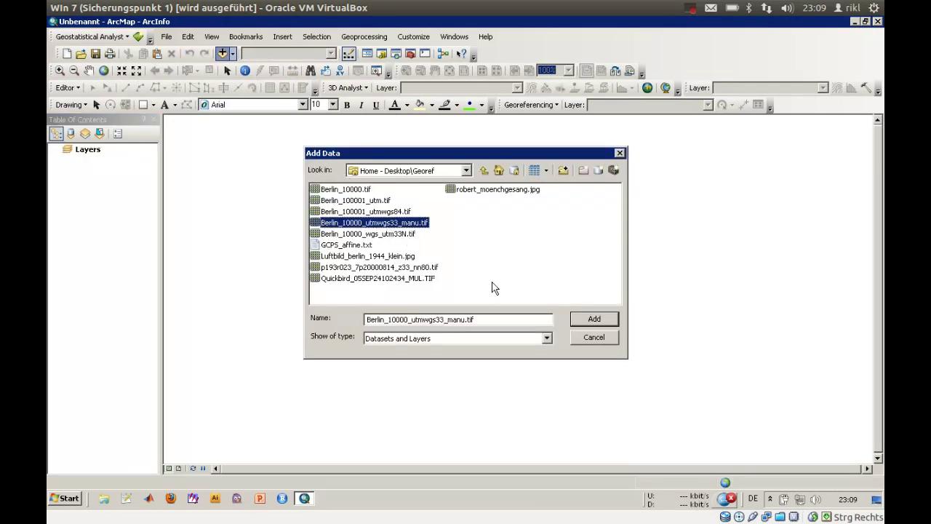
left_click(597, 323)
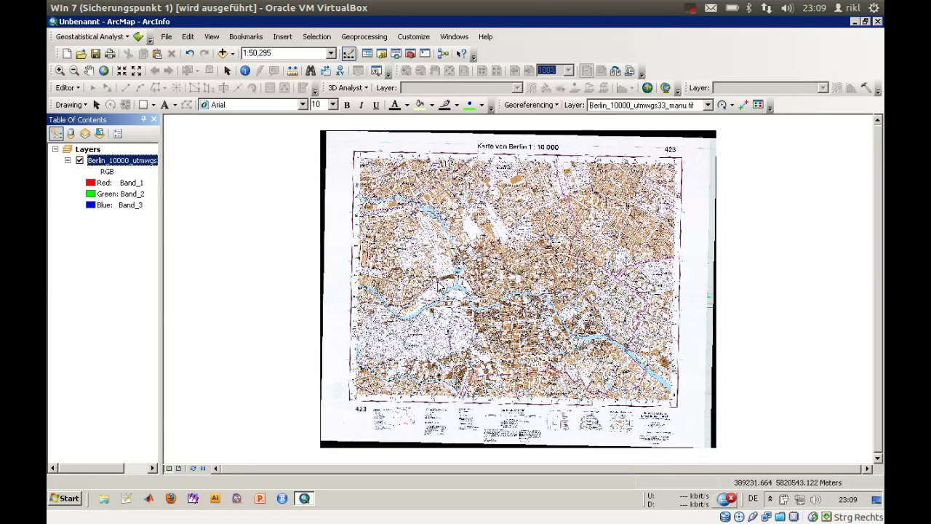
Step: Inspect the rectified map's detail around the Poststadion and Sommerbad, then return to the full extent
left_click(59, 70)
left_click_drag(363, 222, 515, 299)
left_click(515, 298)
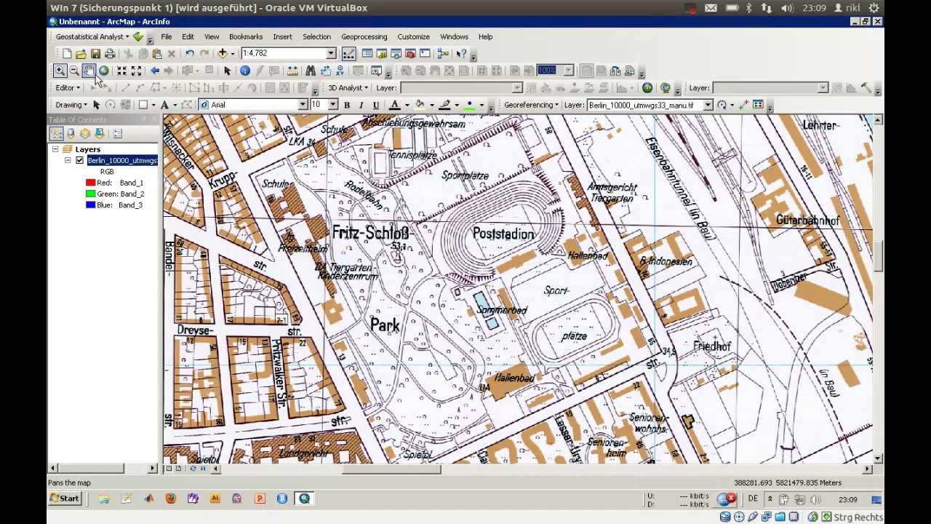
left_click_drag(363, 214, 729, 384)
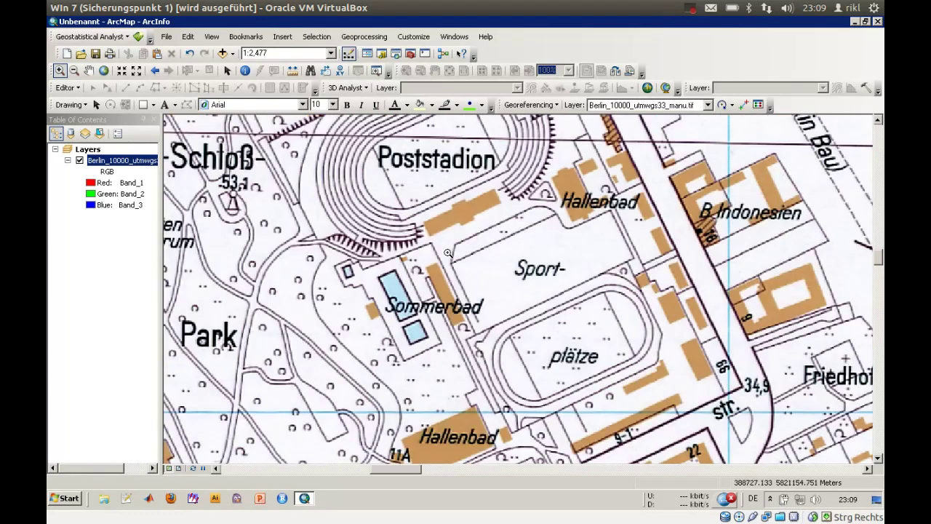
left_click_drag(454, 250, 581, 361)
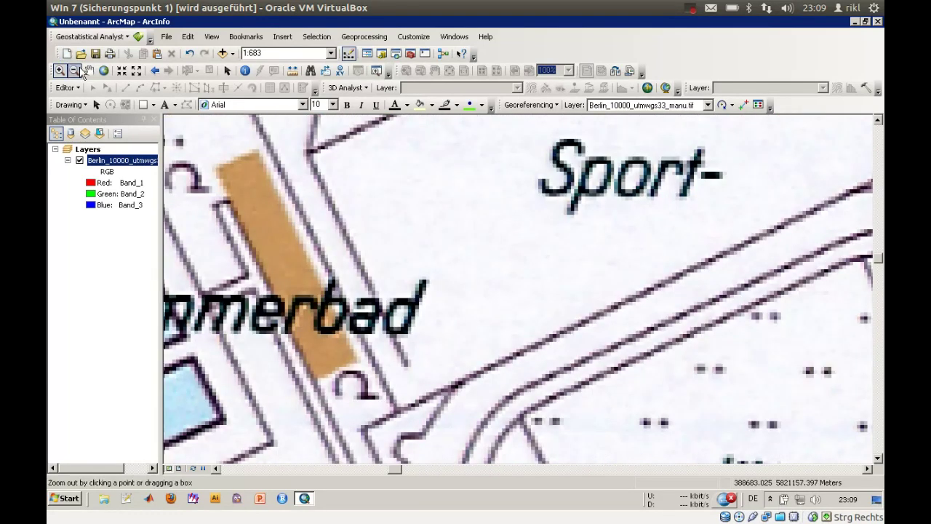
left_click(104, 69)
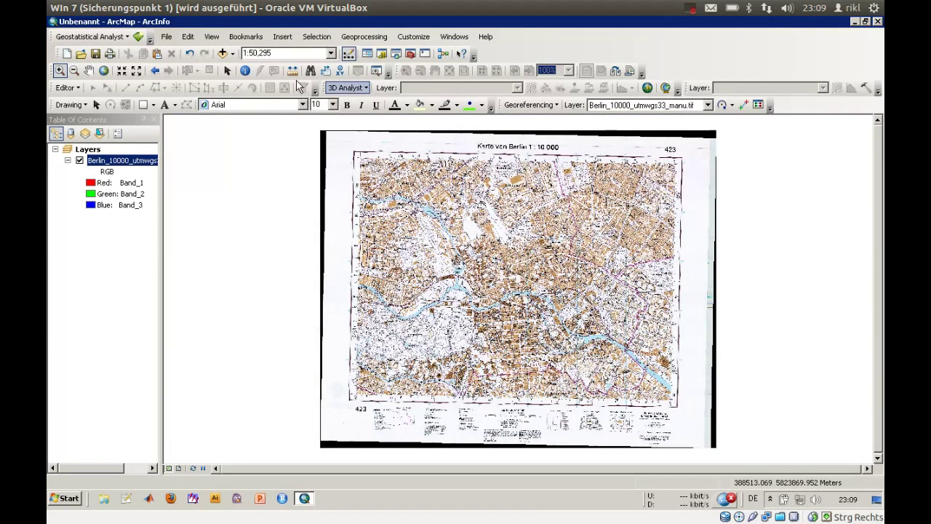
Step: Add the satellite image p193r023_7p20000814_z33_nn80.tif from the Georef folder as a second layer
left_click(223, 53)
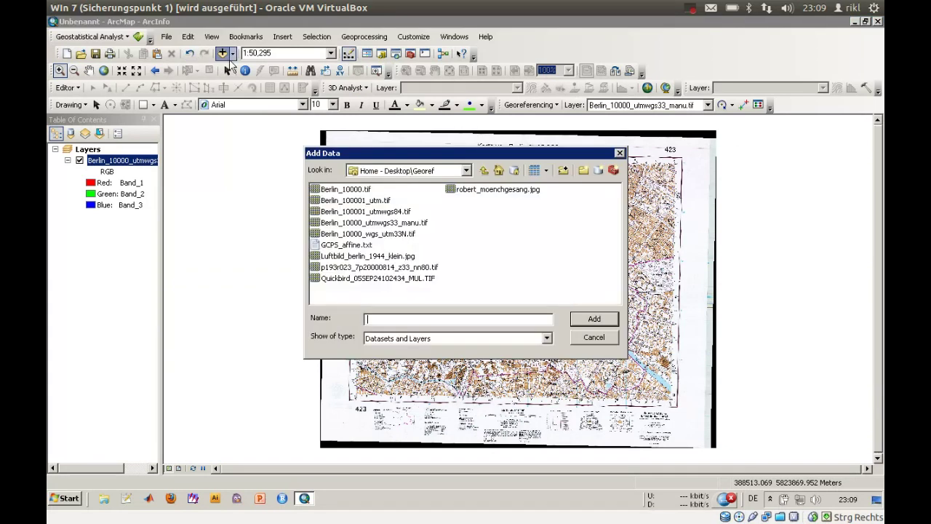
left_click(409, 268)
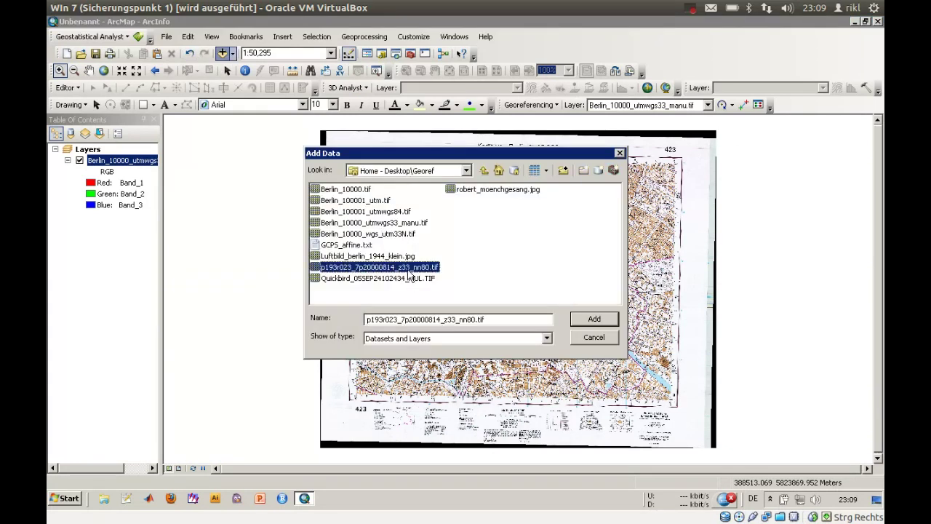
left_click(591, 319)
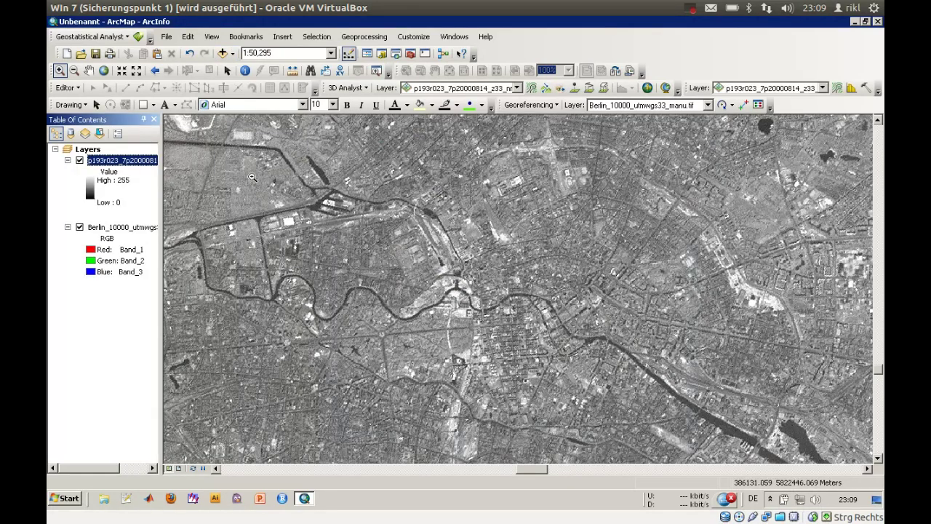
Step: Move the satellite image below Berlin_10000_utmwgs33_manu.tif and make that map layer semi-transparent, checking the overlay around the Reichstag
mouse_move(122, 162)
left_mouse_down()
mouse_move(138, 193)
mouse_move(131, 277)
left_mouse_up()
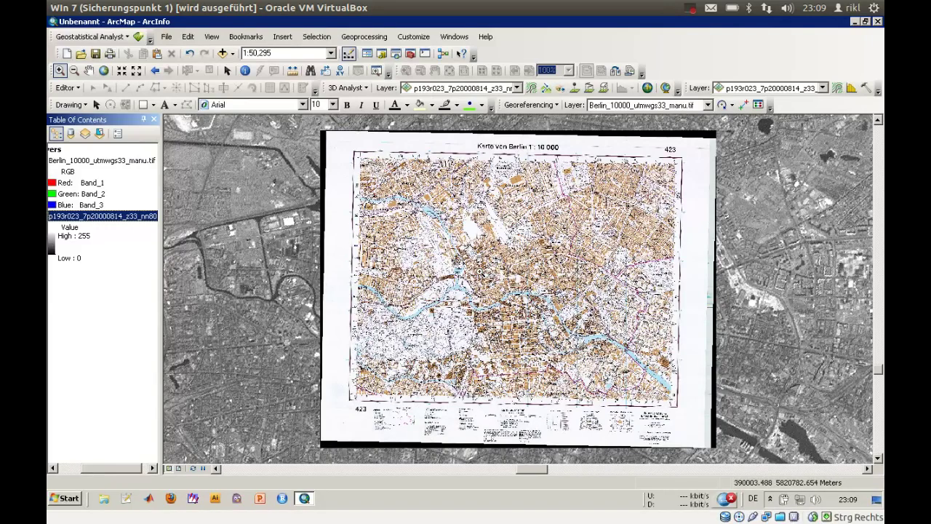
left_click_drag(453, 275, 547, 342)
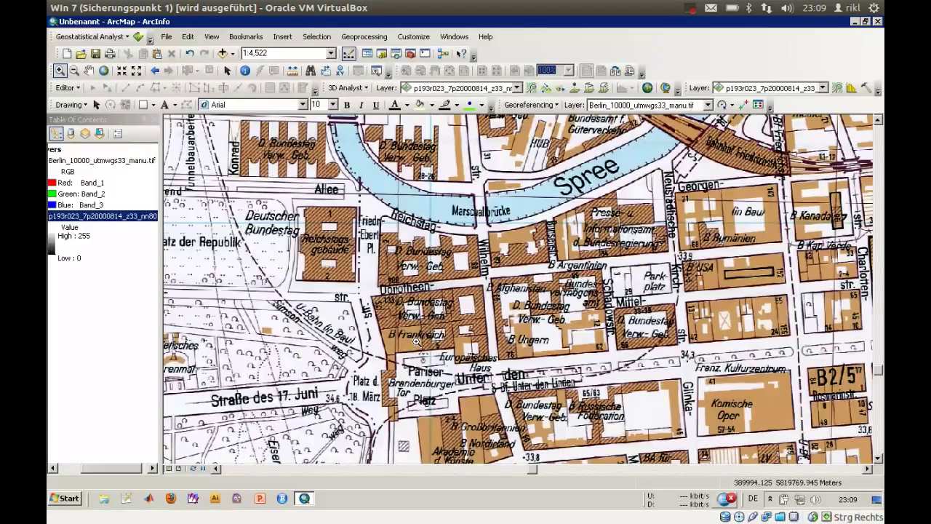
left_click(95, 161)
double_click(96, 159)
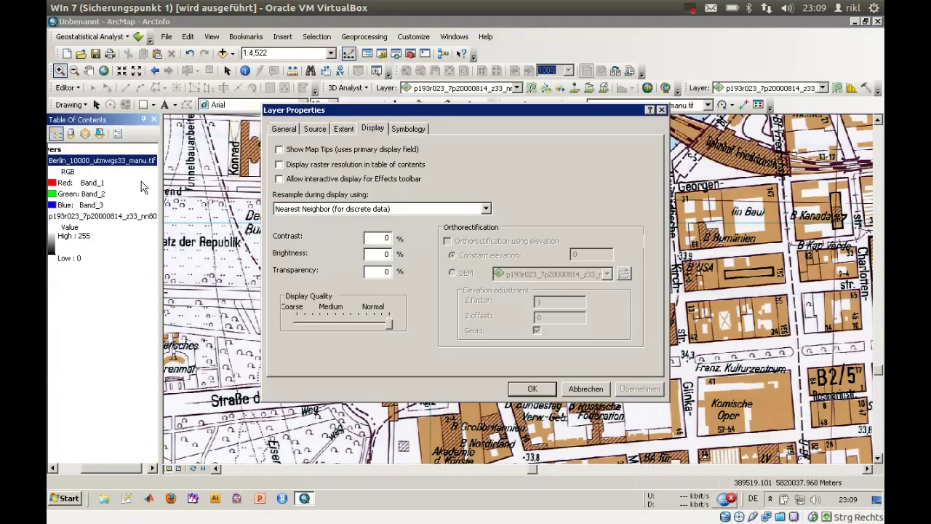
left_click(373, 273)
type("5")
left_click(518, 389)
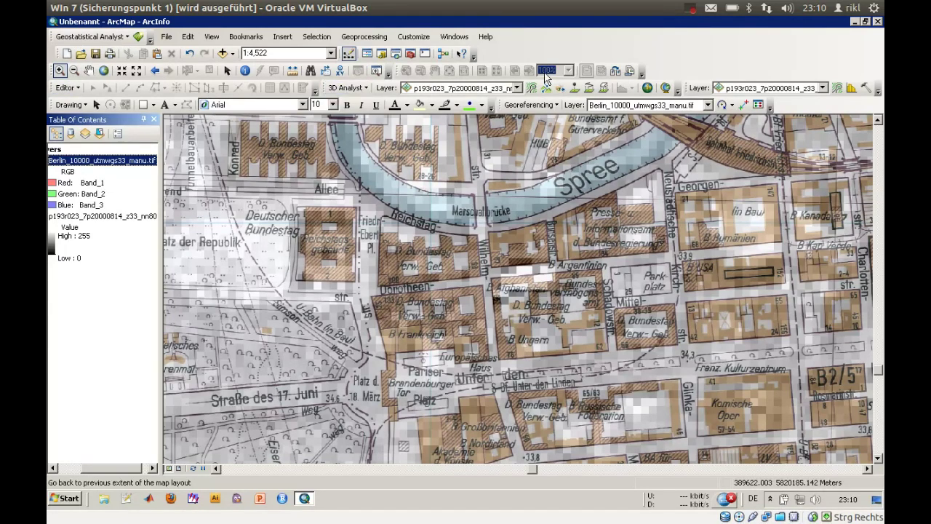
Step: Add the raster Berlin_10000_wgs_utm33N.tif from the Georef folder as another layer
left_click(222, 53)
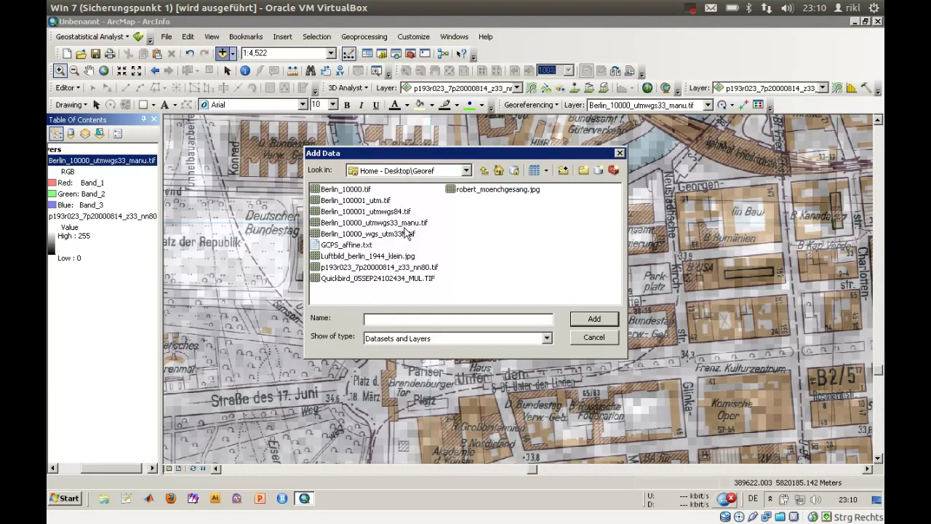
left_click(399, 225)
left_click(400, 234)
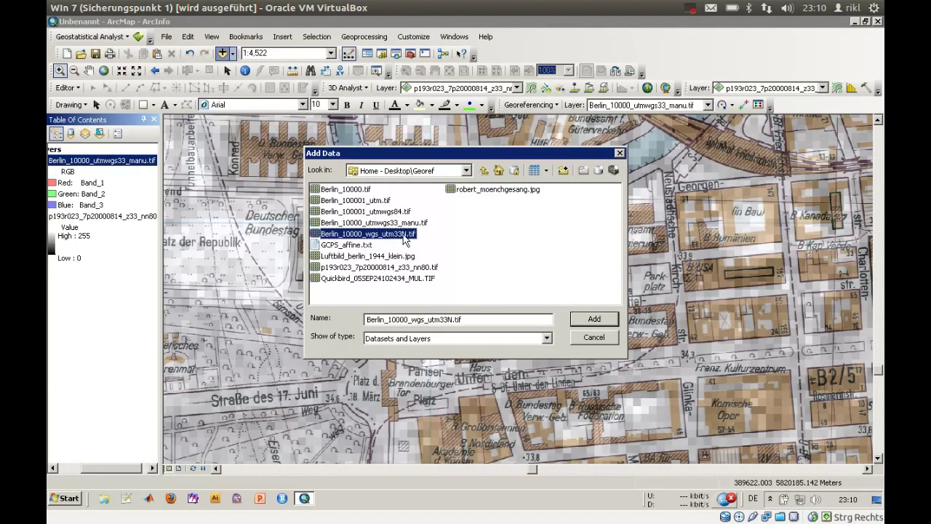
left_click(595, 320)
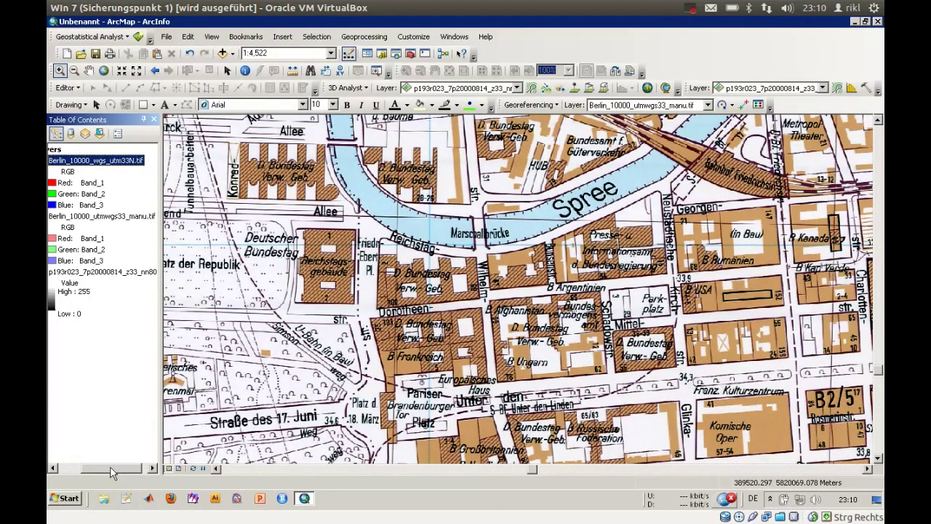
Step: Switch the Berlin_10000_wgs_utm33N.tif layer off and on to compare its position with the manually rectified map around the Spree
left_click_drag(111, 469, 81, 469)
left_click(79, 160)
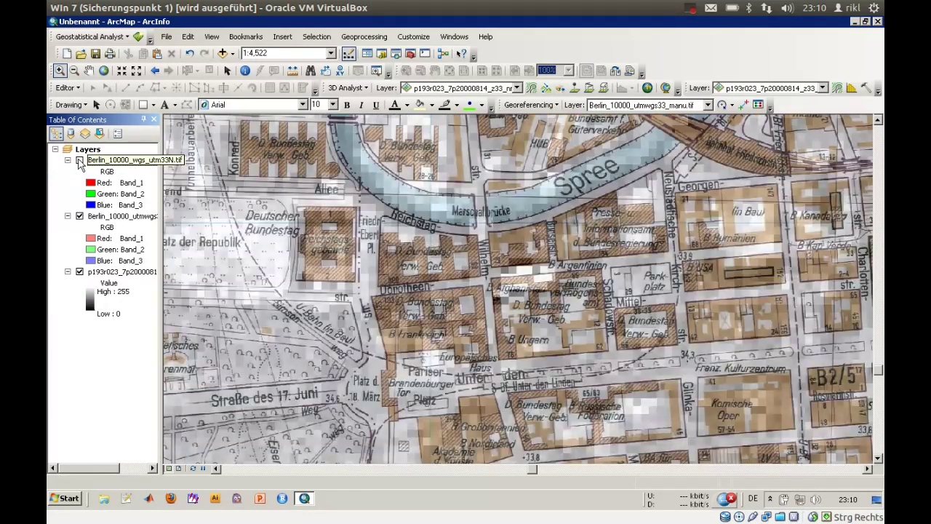
left_click(80, 160)
left_click(79, 160)
left_click(92, 161)
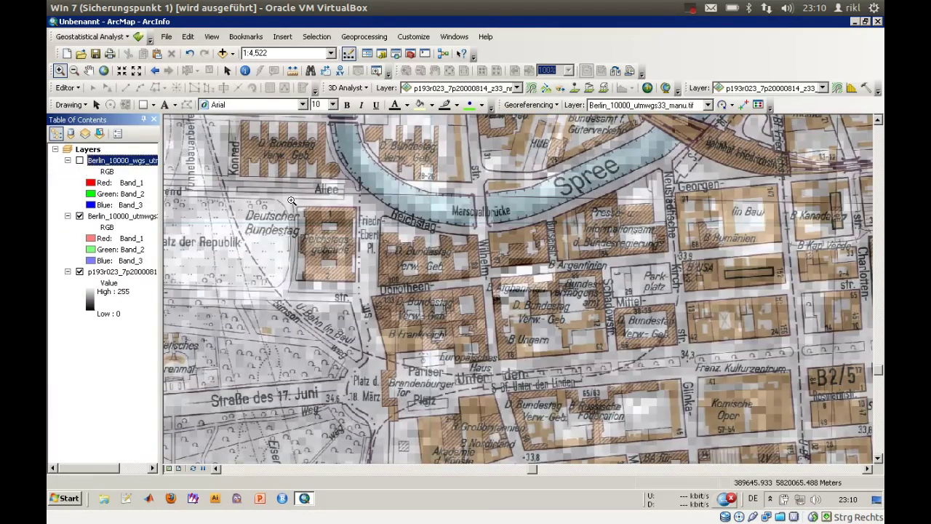
left_click(80, 160)
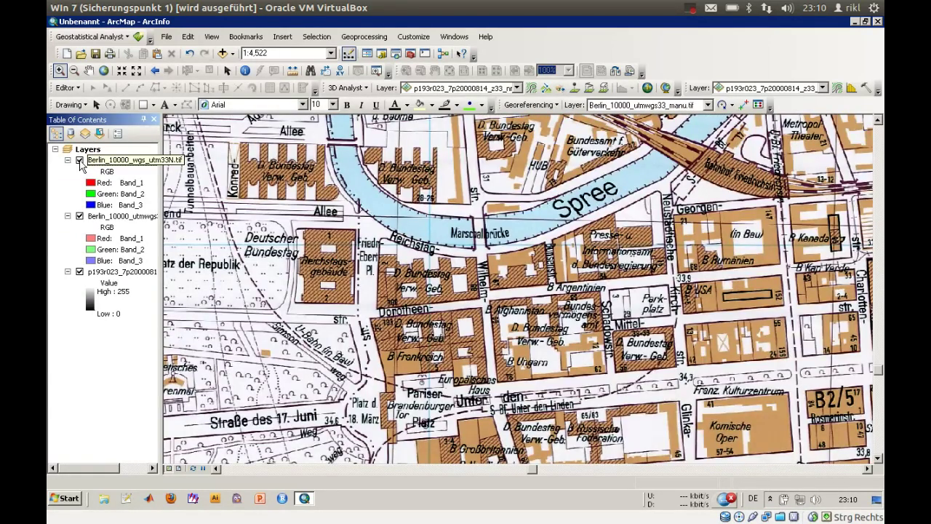
left_click(73, 162)
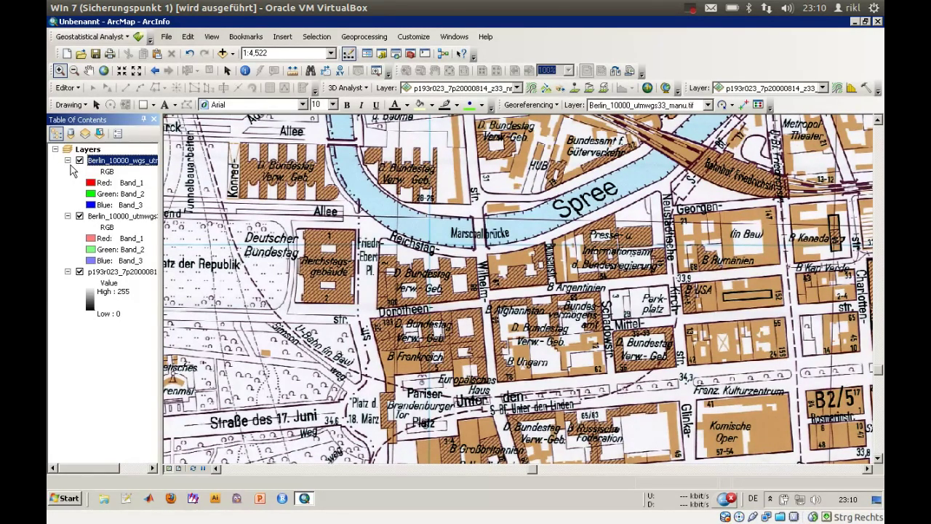
Step: View the satellite image's full extent, then examine the Berlin map sheet's placement within it in closer detail
right_click(127, 275)
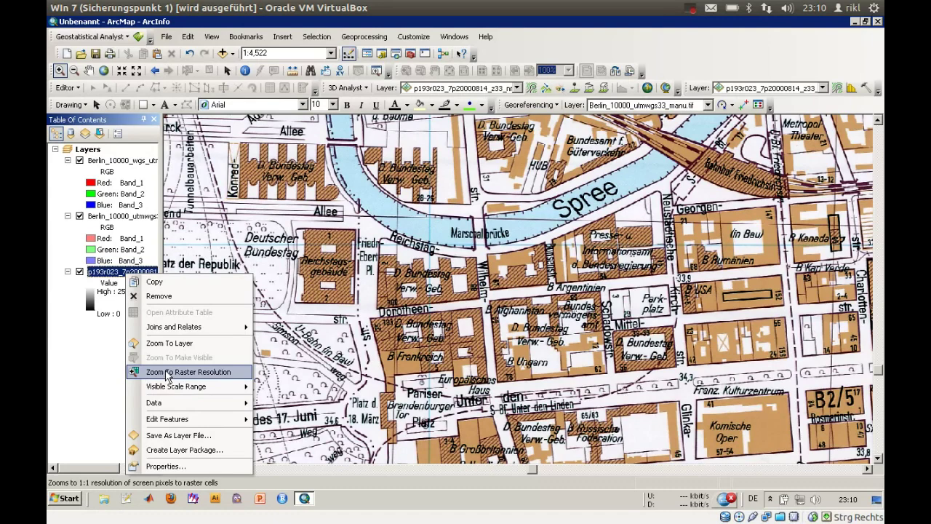
right_click(110, 274)
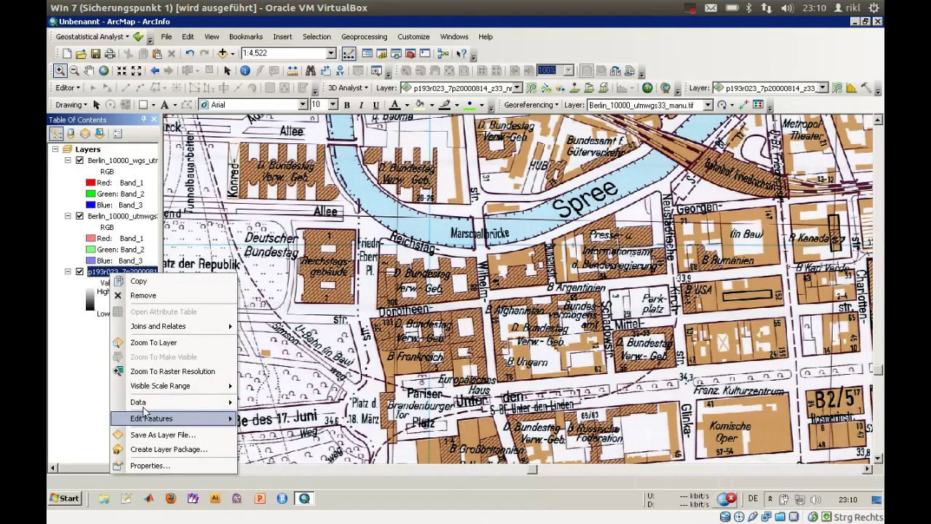
left_click(150, 342)
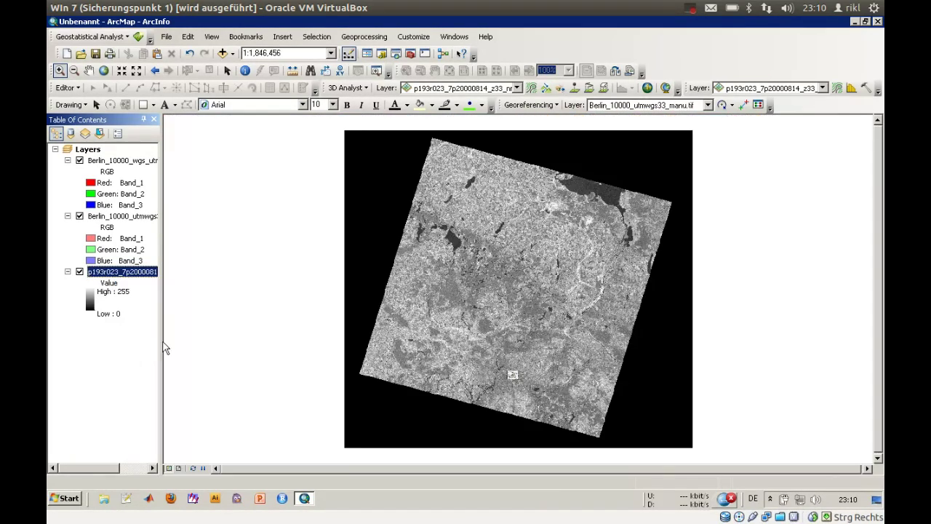
left_click_drag(473, 359, 554, 397)
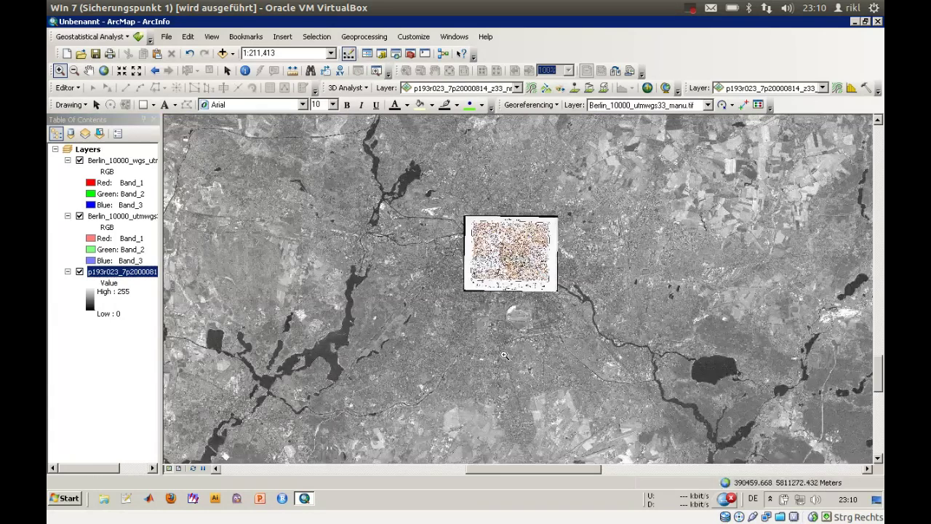
left_click_drag(338, 192, 662, 354)
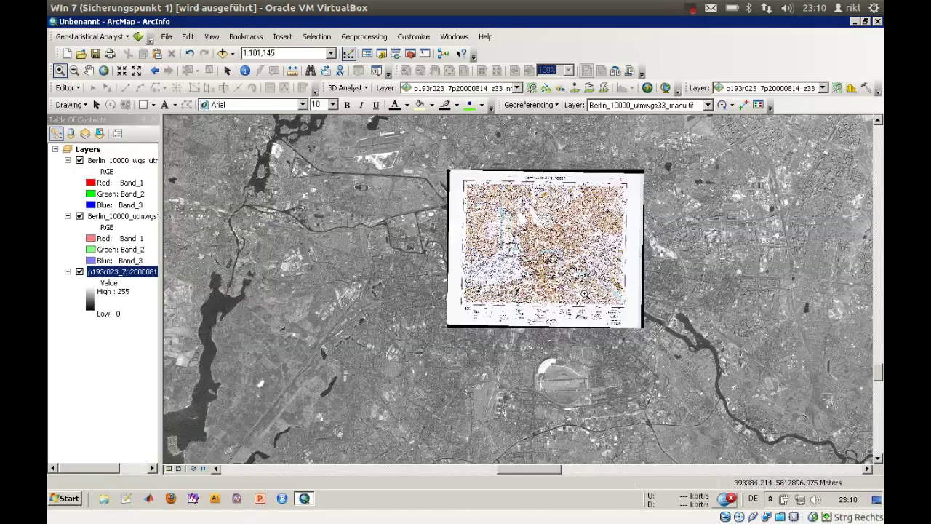
left_click_drag(420, 163, 657, 338)
left_click_drag(403, 230, 695, 429)
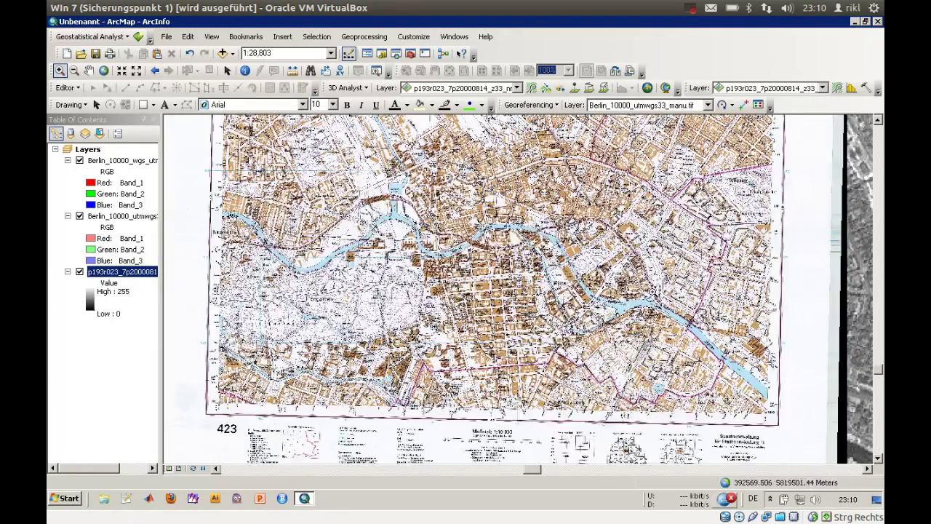